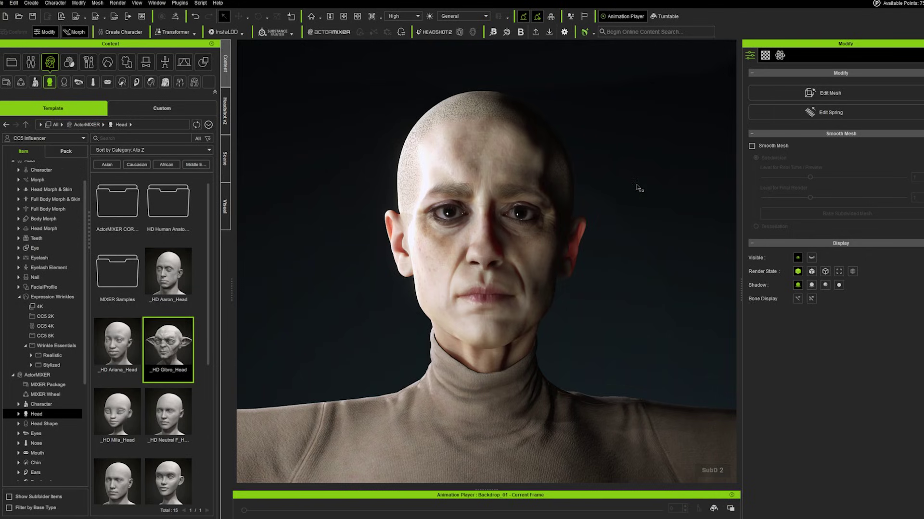
# Step: Inspect the head from the side and front, then float the ActorMIXER head wheel at the upper left
pyautogui.scroll(-2, 639, 237)
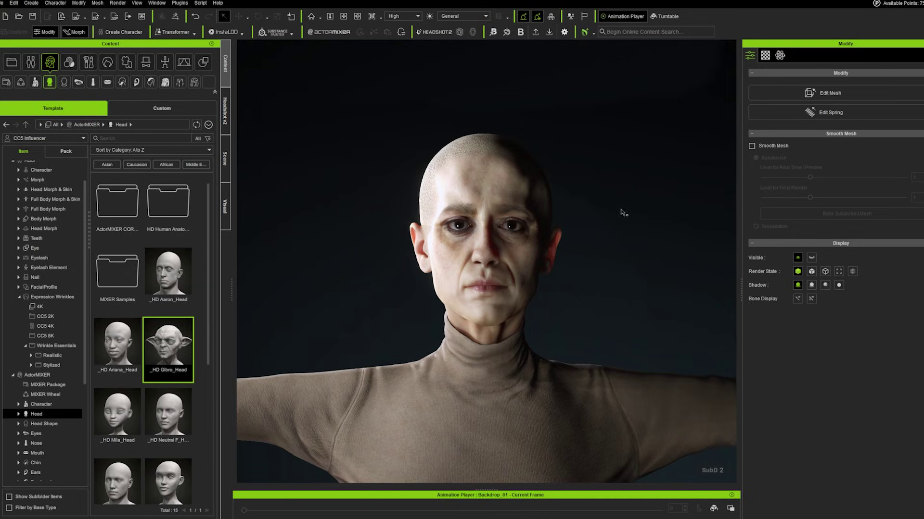
pyautogui.scroll(2, 616, 179)
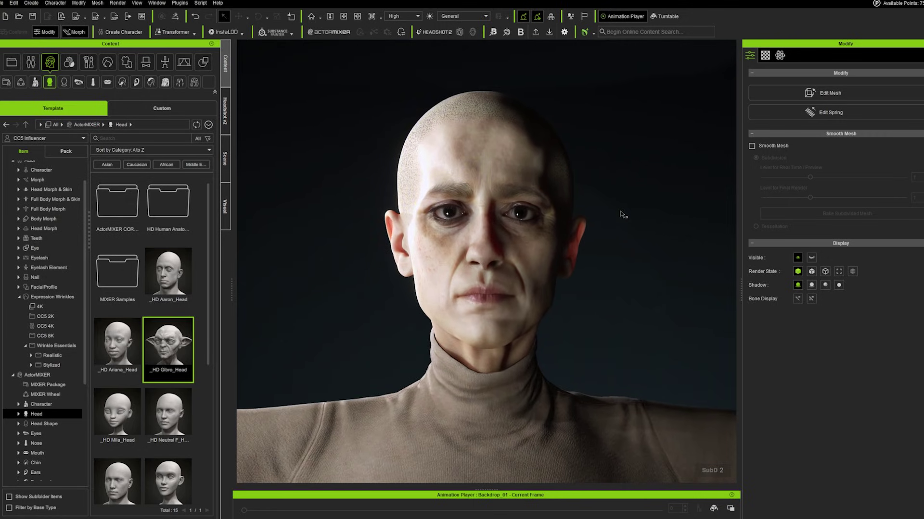
pyautogui.moveTo(645, 308); pyautogui.dragTo(576, 309, button='right')
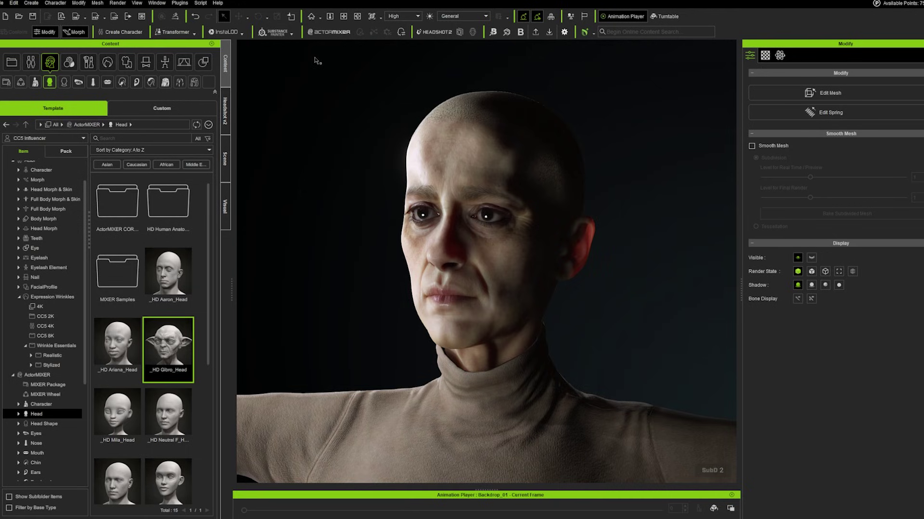
pyautogui.moveTo(358, 184); pyautogui.dragTo(402, 143, button='right')
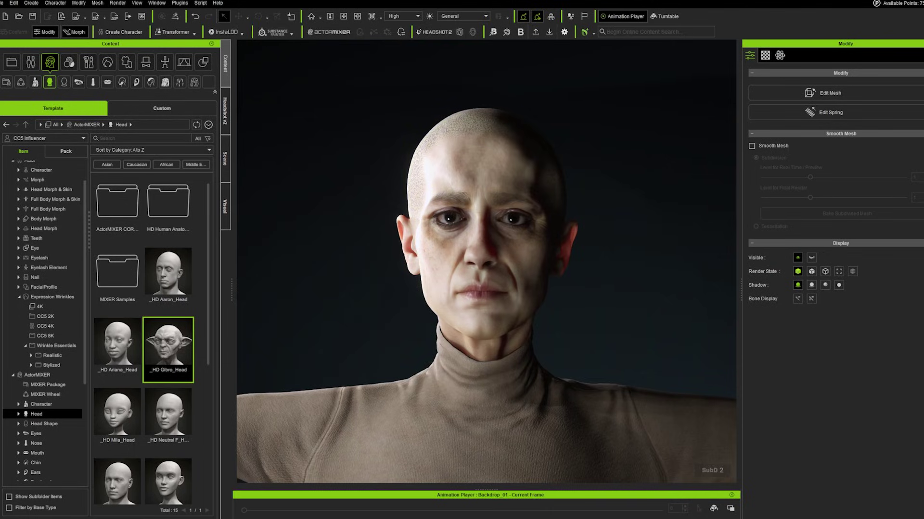
pyautogui.moveTo(840, 79); pyautogui.dragTo(239, 62)
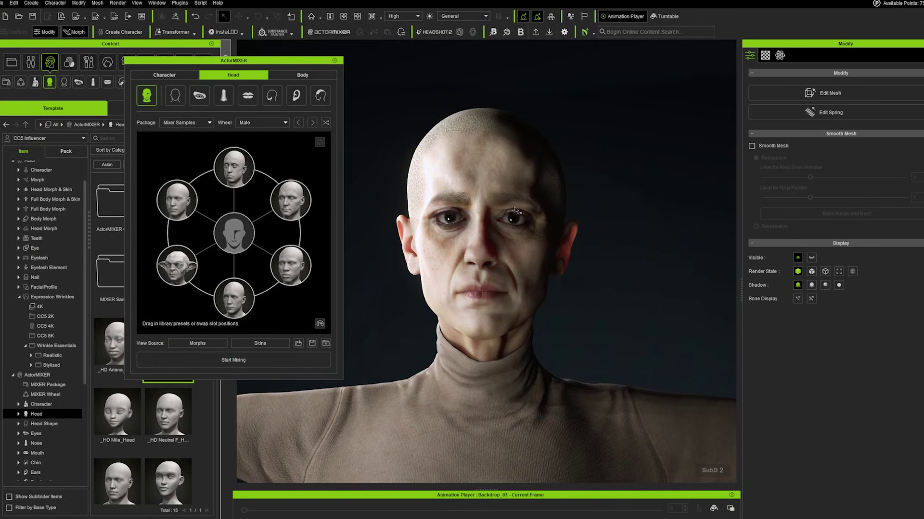
# Step: Blend the head toward one of the preset heads, then exit mixing and close ActorMIXER
pyautogui.click(224, 361)
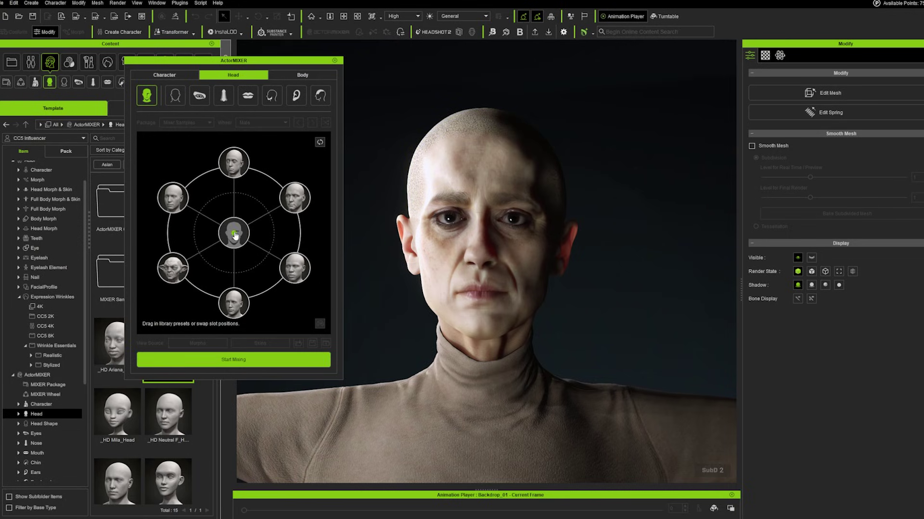
pyautogui.moveTo(240, 231)
pyautogui.mouseDown()
pyautogui.moveTo(216, 216)
pyautogui.moveTo(215, 198)
pyautogui.moveTo(258, 187)
pyautogui.moveTo(266, 232)
pyautogui.moveTo(259, 260)
pyautogui.moveTo(235, 271)
pyautogui.moveTo(175, 268)
pyautogui.moveTo(242, 198)
pyautogui.moveTo(267, 226)
pyautogui.moveTo(239, 264)
pyautogui.moveTo(205, 233)
pyautogui.moveTo(245, 203)
pyautogui.moveTo(263, 211)
pyautogui.moveTo(255, 255)
pyautogui.moveTo(238, 272)
pyautogui.moveTo(260, 278)
pyautogui.moveTo(283, 260)
pyautogui.moveTo(283, 197)
pyautogui.moveTo(234, 203)
pyautogui.moveTo(232, 232)
pyautogui.mouseUp()
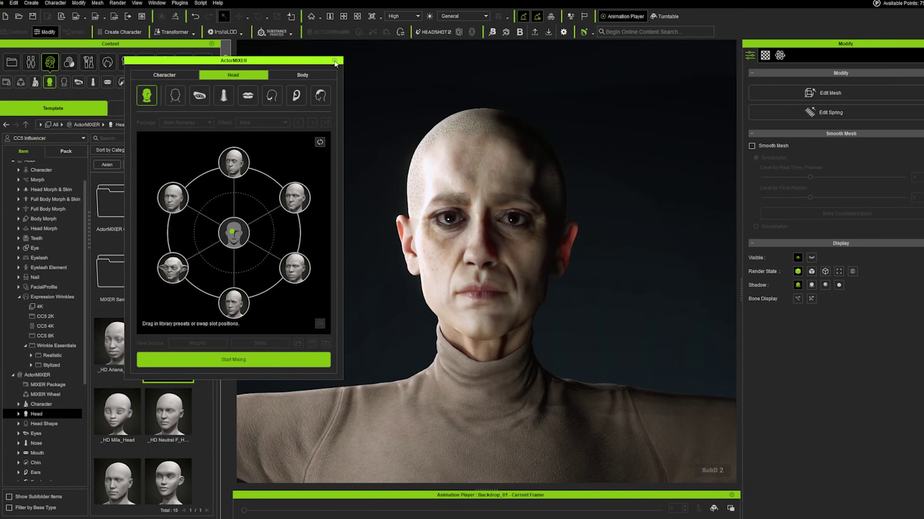
pyautogui.click(335, 62)
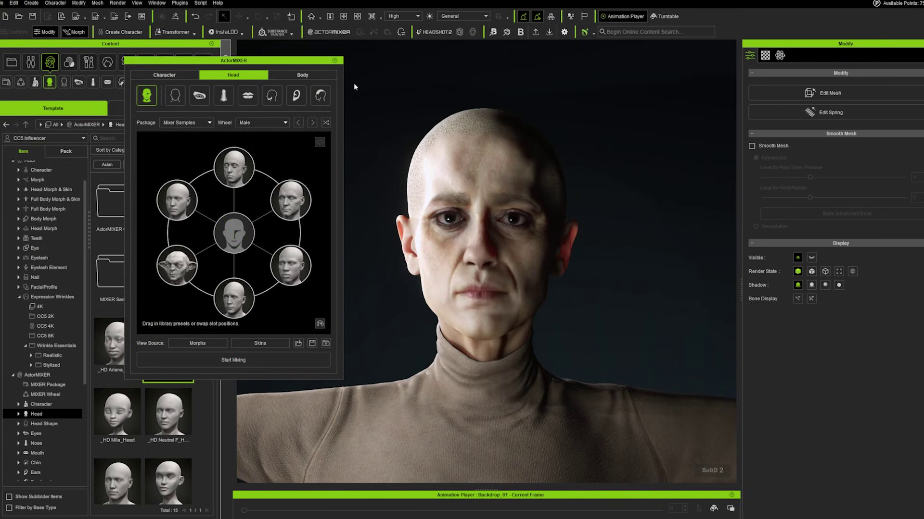
pyautogui.click(334, 63)
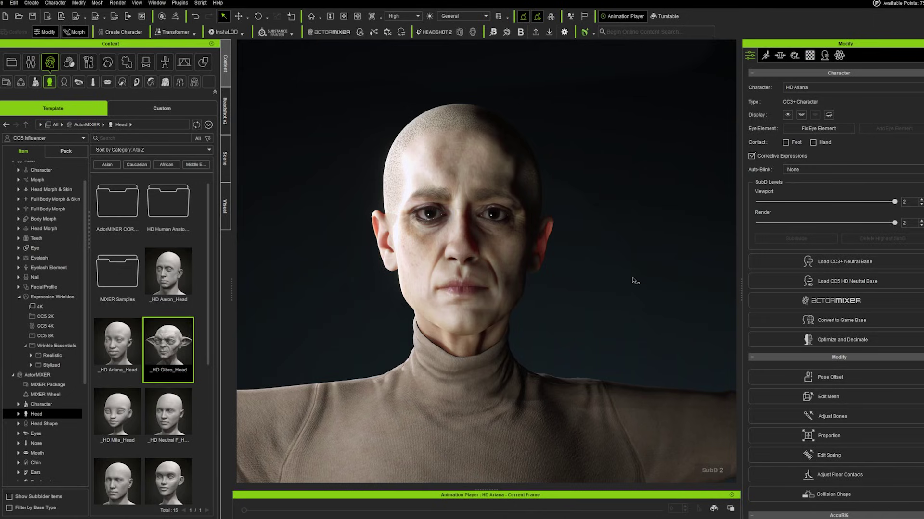
# Step: Open the Blender Pipeline Export FBX dialog (Selected Models, HD Character, SubD 1) and move it aside
pyautogui.click(32, 3)
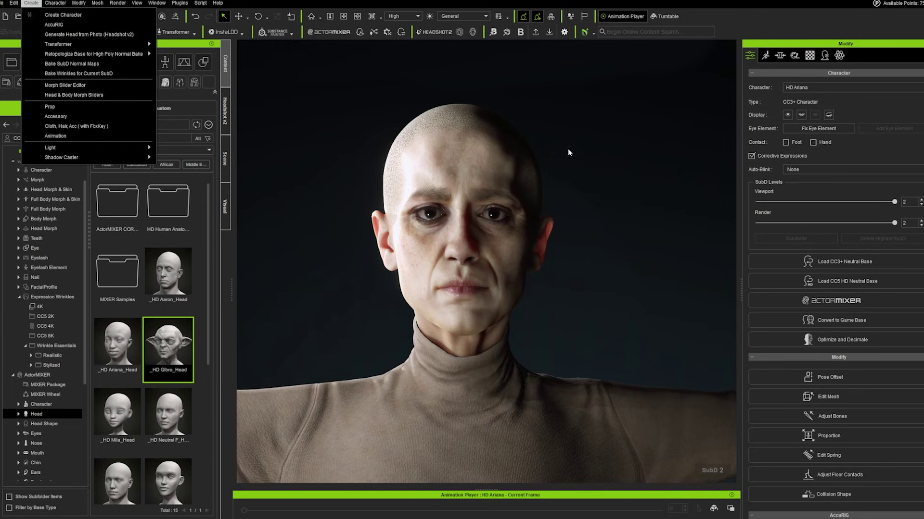
pyautogui.click(595, 162)
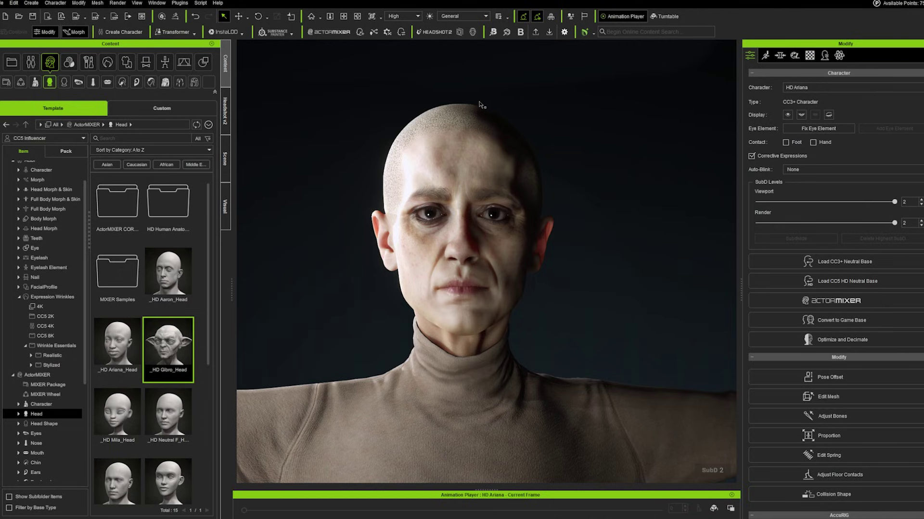
pyautogui.click(185, 3)
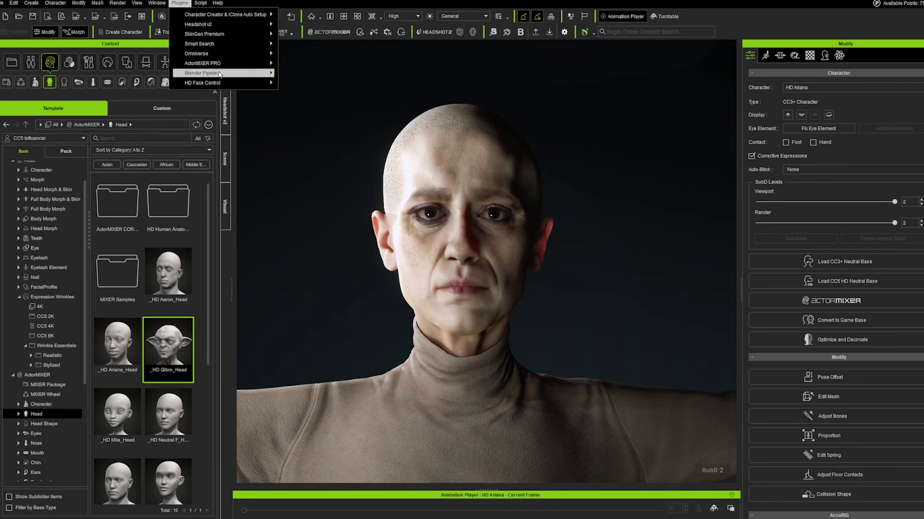
pyautogui.moveTo(218, 76)
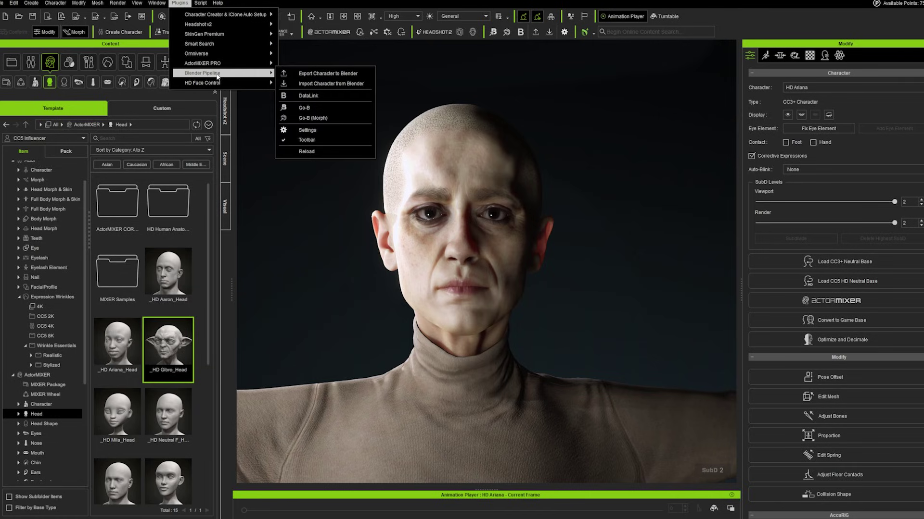
pyautogui.click(349, 76)
pyautogui.moveTo(325, 99); pyautogui.dragTo(346, 83)
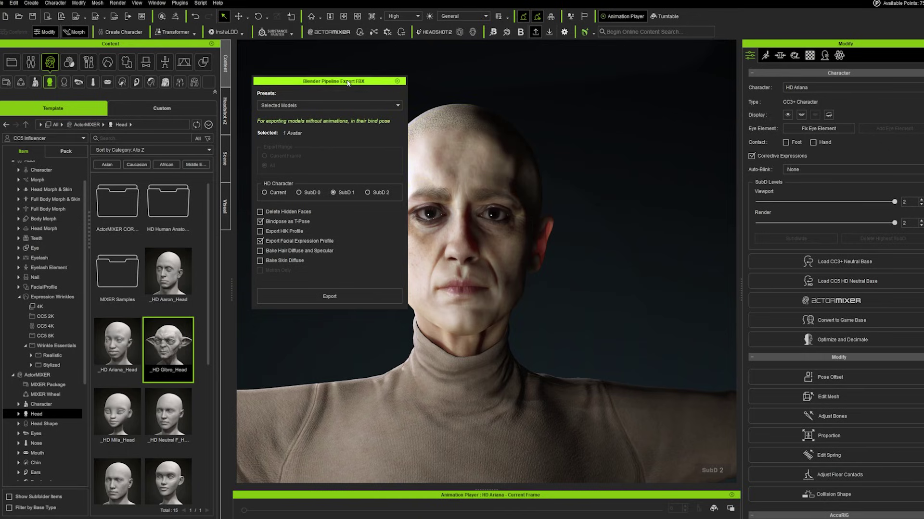
# Step: Save the FBX as 'CC5 Character' in a new 'CC5 Character' folder inside CC5 Test
pyautogui.moveTo(344, 76); pyautogui.dragTo(337, 70)
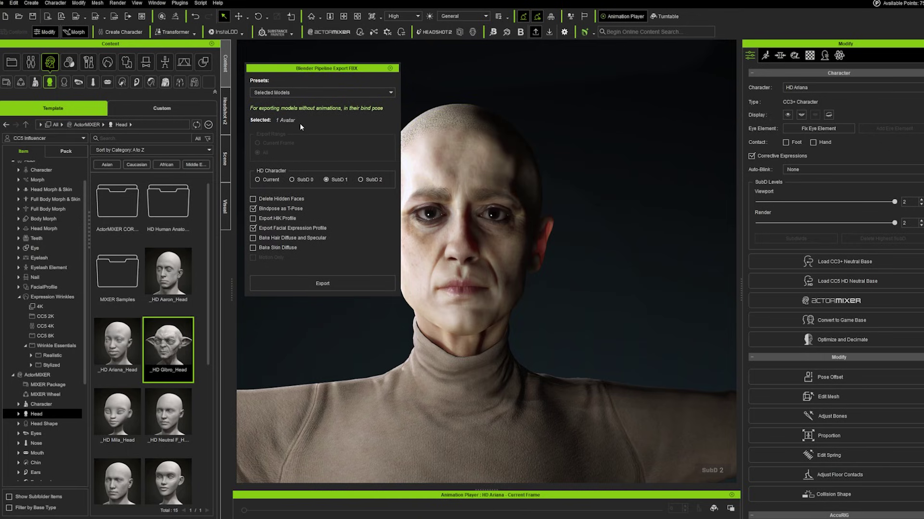
pyautogui.click(338, 283)
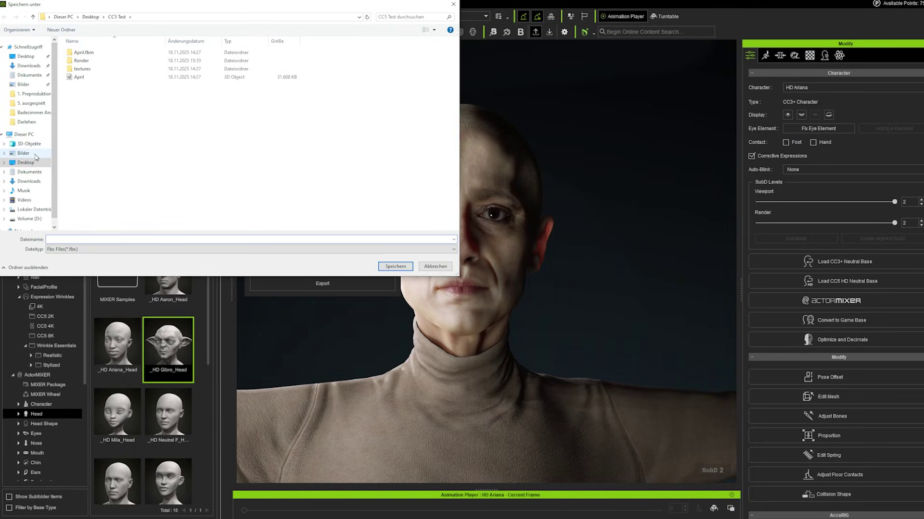
pyautogui.rightClick(152, 135)
pyautogui.moveTo(257, 217)
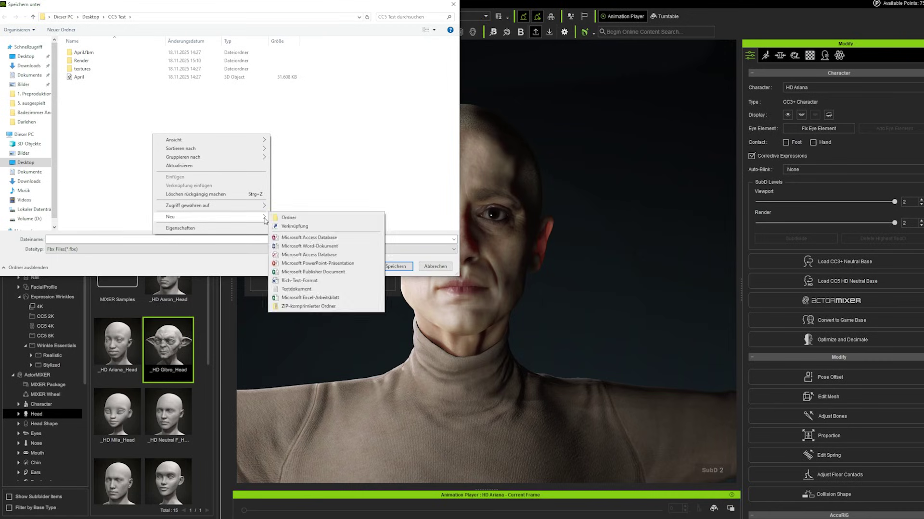
pyautogui.click(293, 217)
pyautogui.write('C')
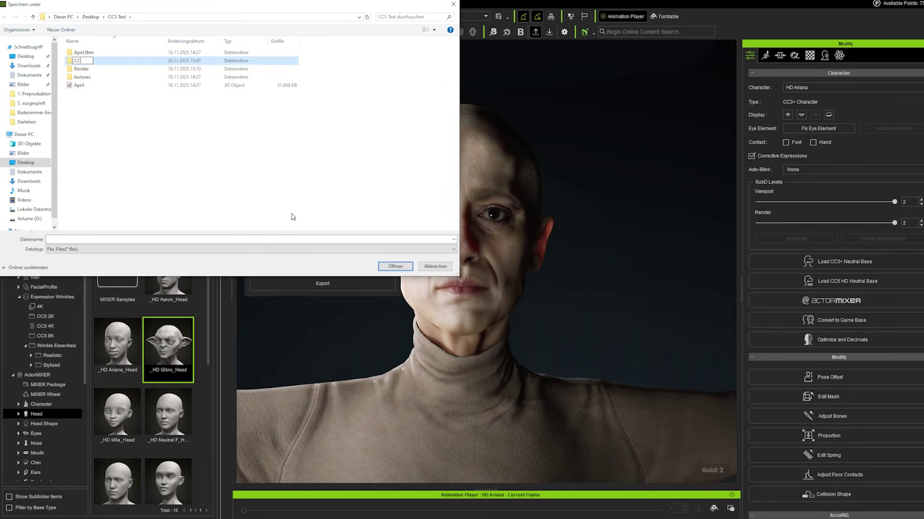
pyautogui.write('c5 Character')
pyautogui.press('Return')
pyautogui.press('Return')
pyautogui.write('CC5 Character')
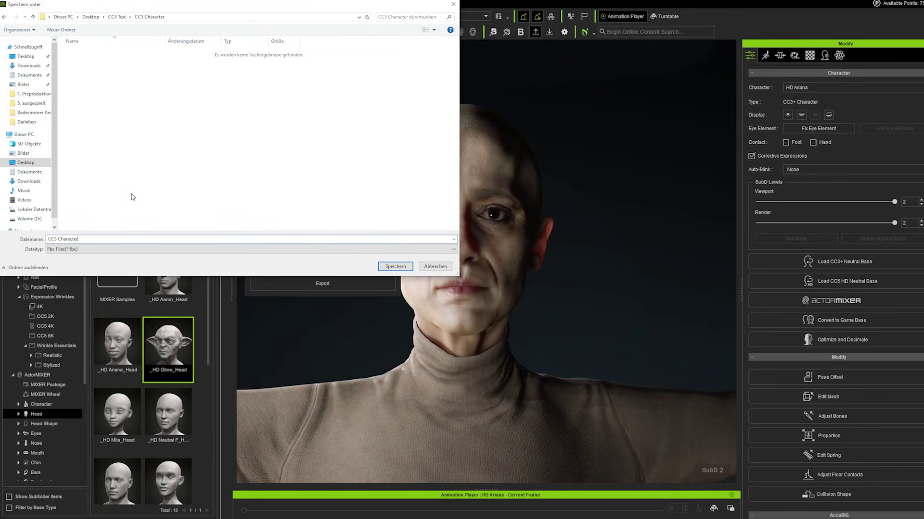
pyautogui.click(405, 267)
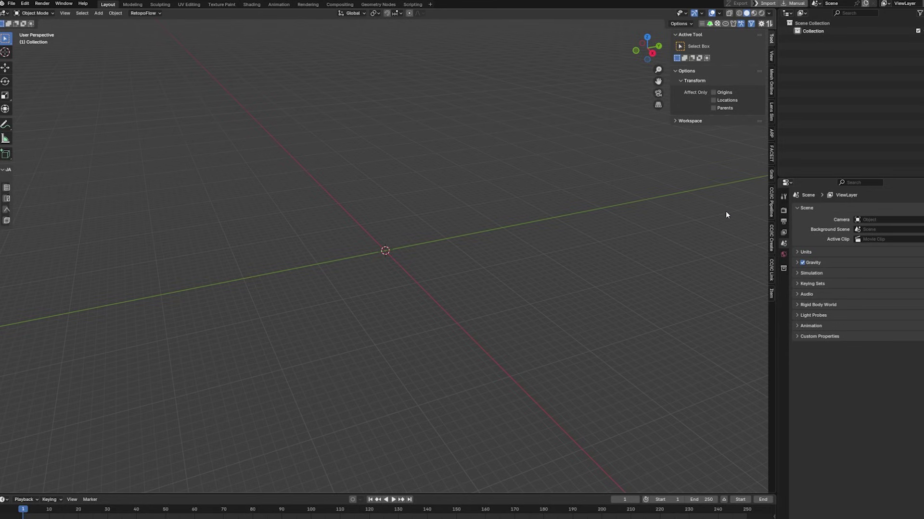
# Step: Import CC5 Character.fbx from the CC5 Character folder through the CC/IC Pipeline panel
pyautogui.click(769, 201)
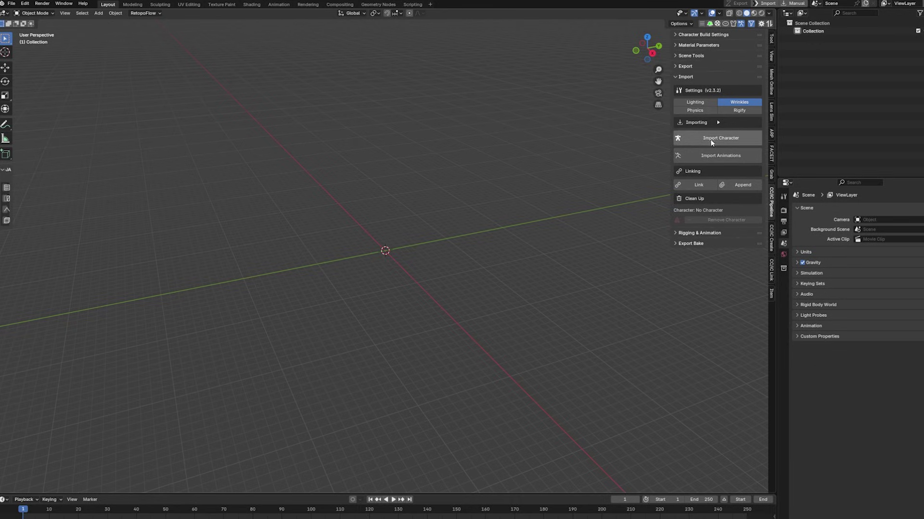
pyautogui.click(731, 139)
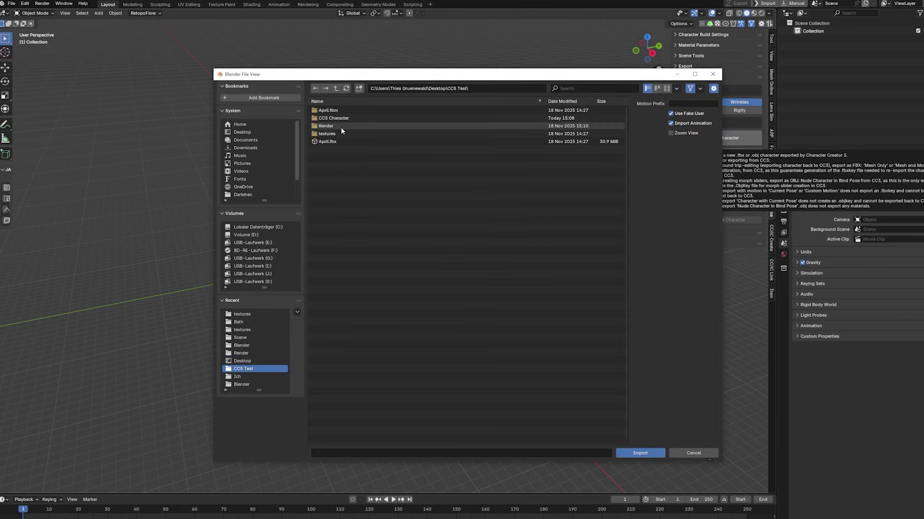
pyautogui.doubleClick(345, 118)
pyautogui.click(336, 126)
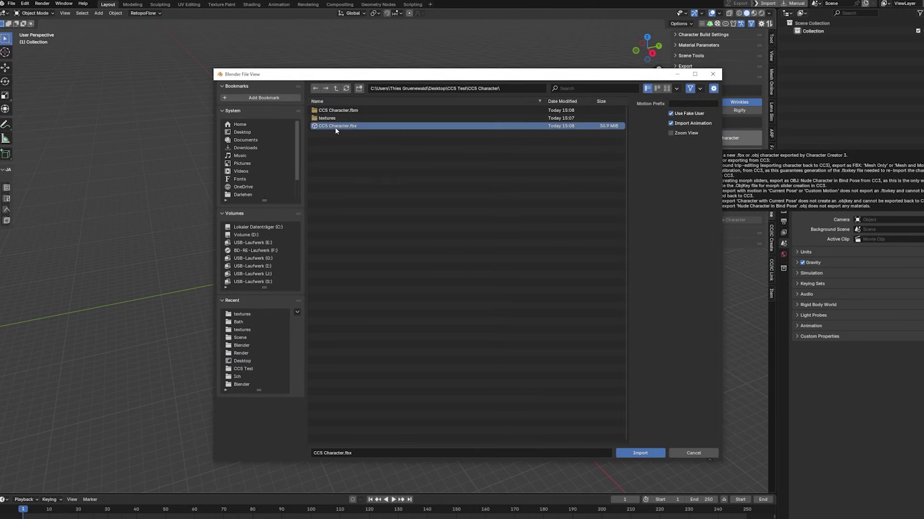
pyautogui.click(632, 455)
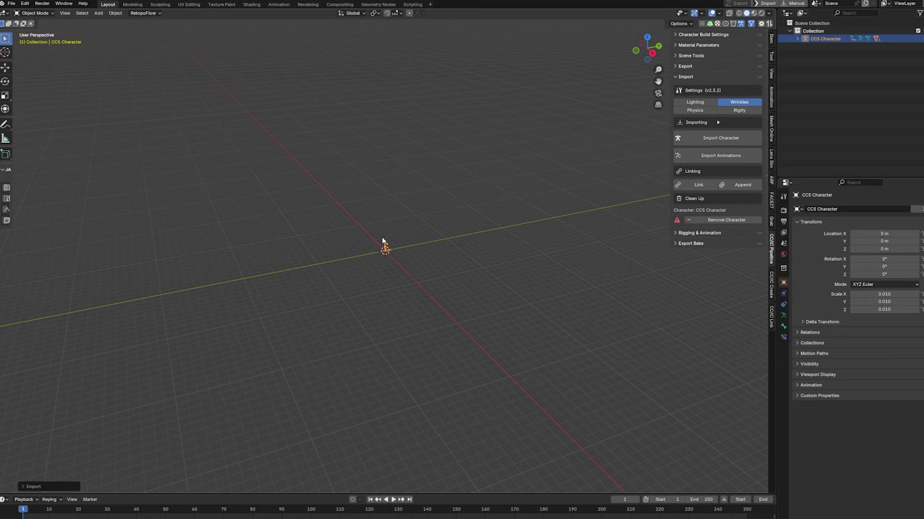
# Step: Frame the imported character and add a point light to the scene
pyautogui.press('KP_Decimal')
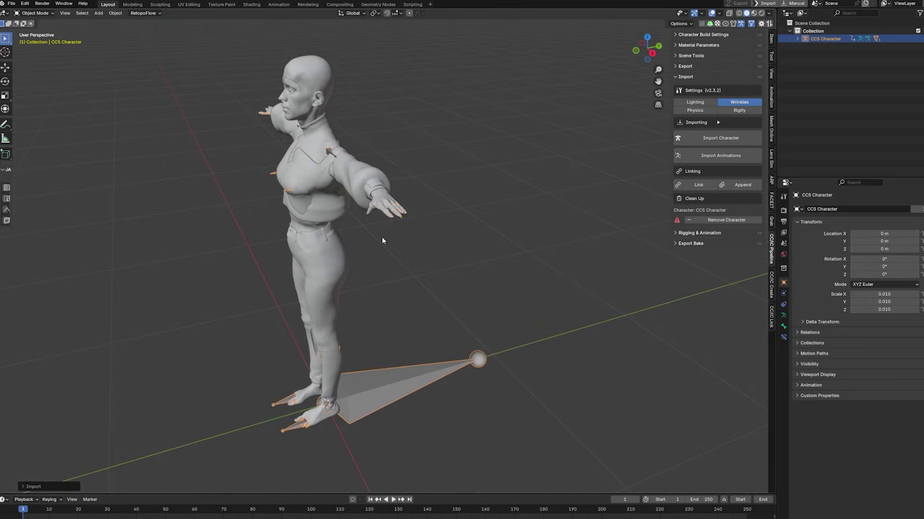
pyautogui.moveTo(381, 236); pyautogui.dragTo(474, 255, button='middle')
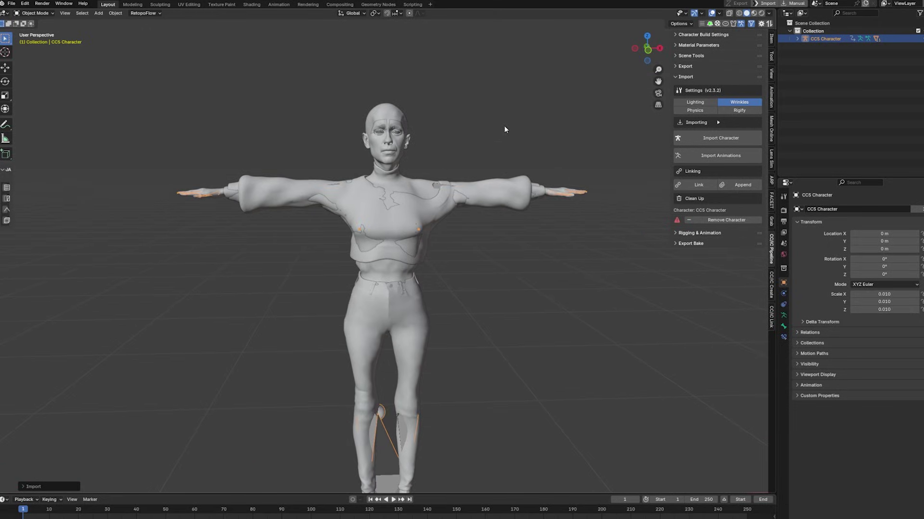
pyautogui.hotkey('shift', 'a')
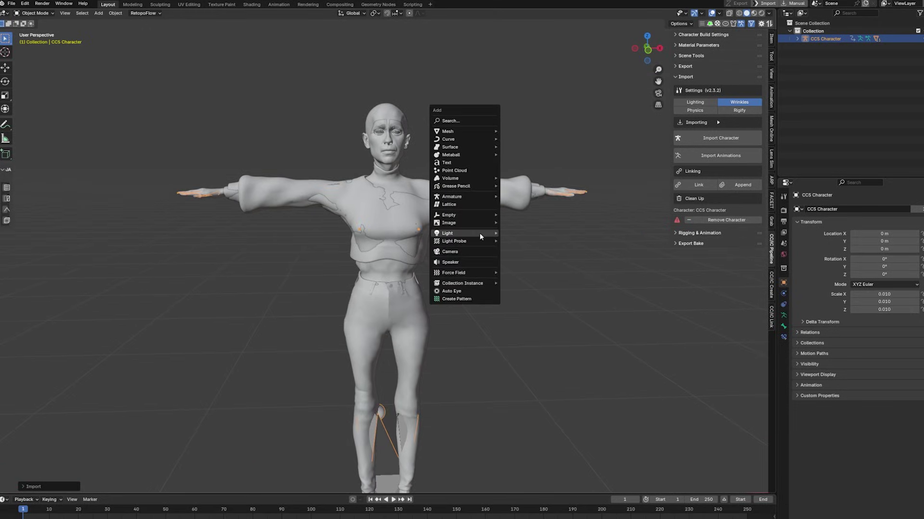
pyautogui.moveTo(479, 232)
pyautogui.click(521, 234)
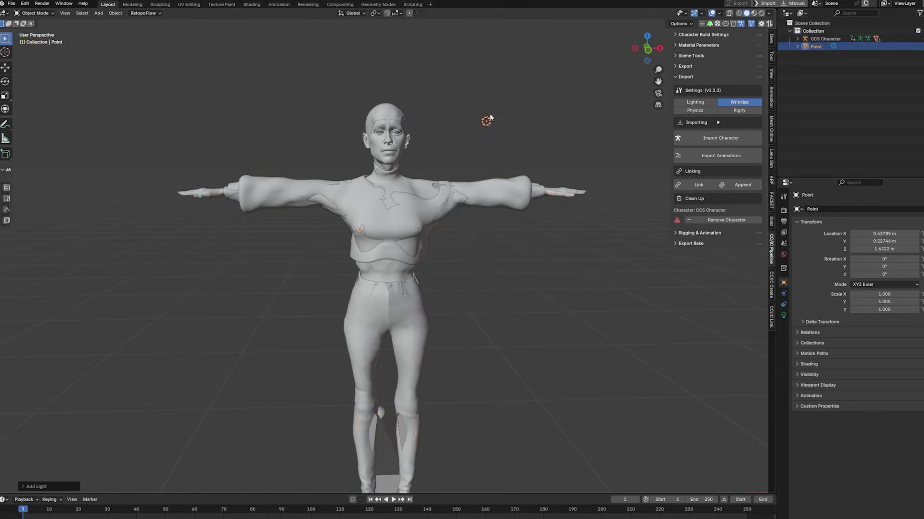
# Step: Switch to rendered shading and move the point light to a new position
pyautogui.click(761, 13)
pyautogui.moveTo(465, 112); pyautogui.dragTo(469, 147, button='middle')
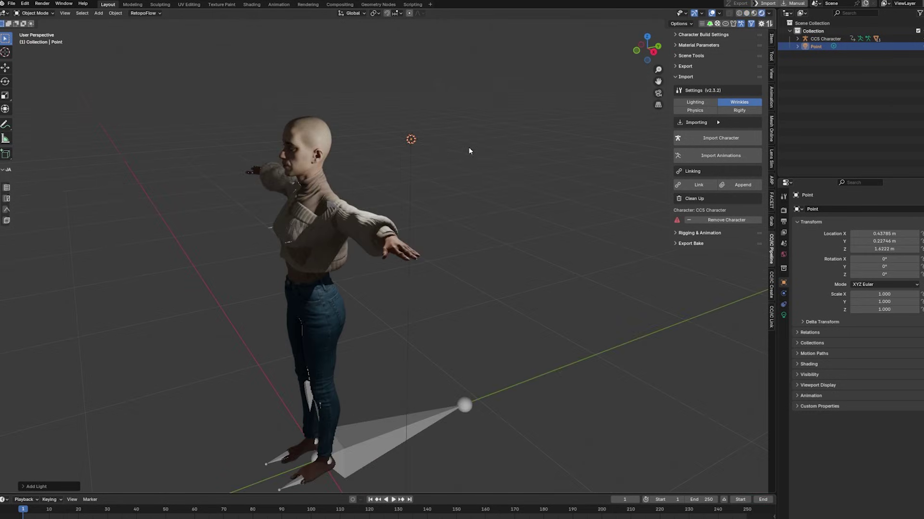
pyautogui.press('g')
pyautogui.click(346, 143)
pyautogui.moveTo(345, 142); pyautogui.dragTo(370, 159, button='middle')
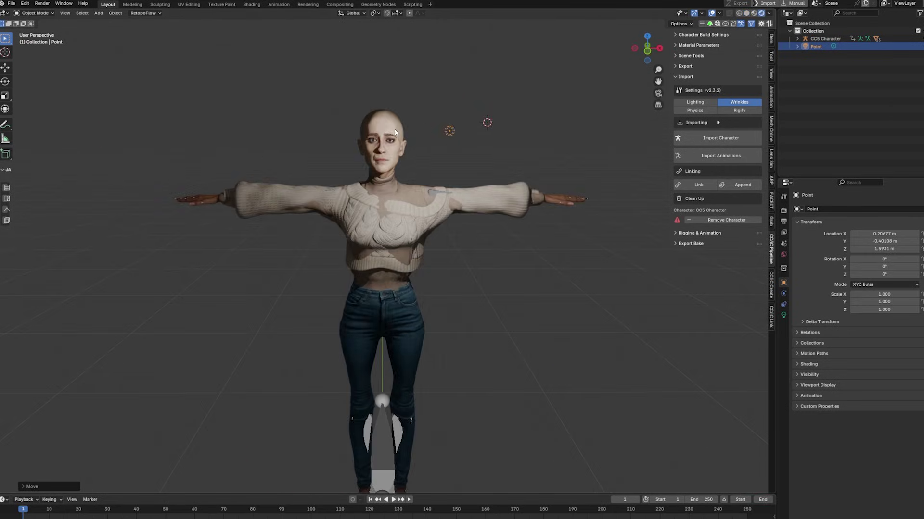
pyautogui.scroll(4, 374, 167)
pyautogui.scroll(3, 374, 167)
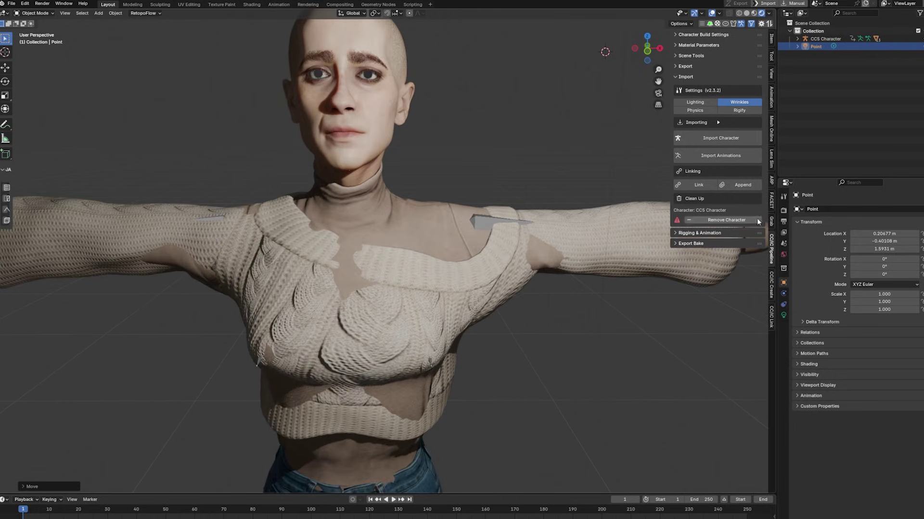
# Step: Turn on Raytracing in the EEVEE Render Properties
pyautogui.click(783, 211)
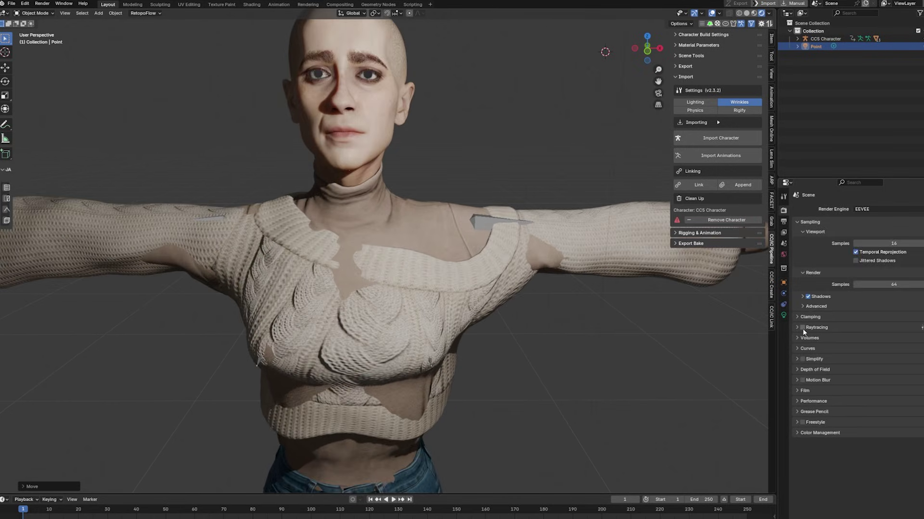
pyautogui.click(802, 328)
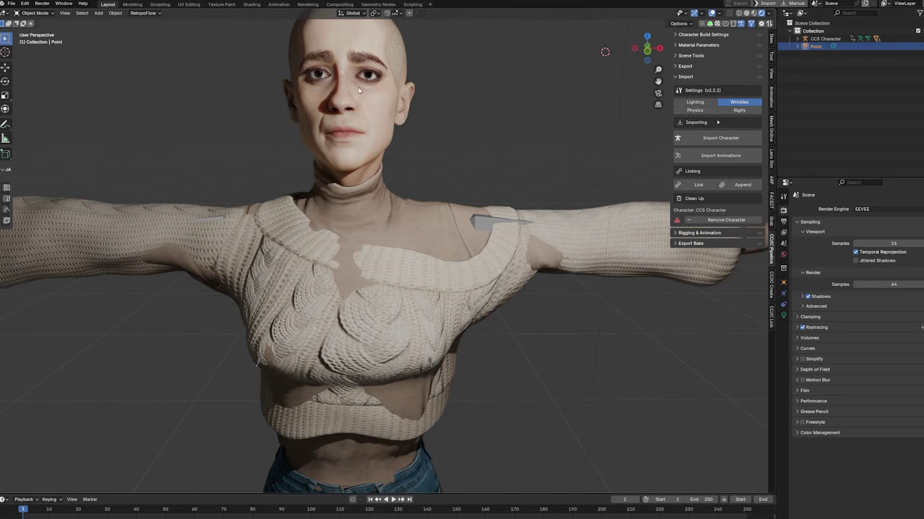
pyautogui.scroll(-4, 440, 128)
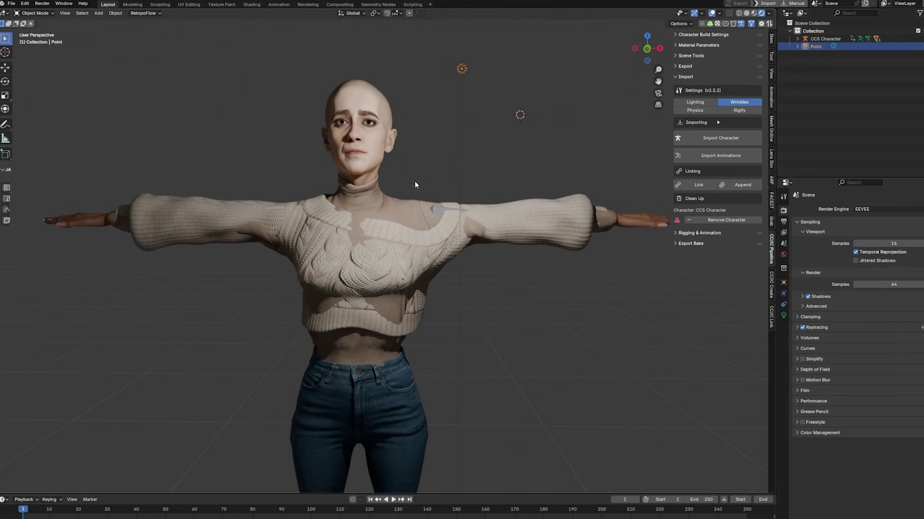
pyautogui.scroll(4, 415, 185)
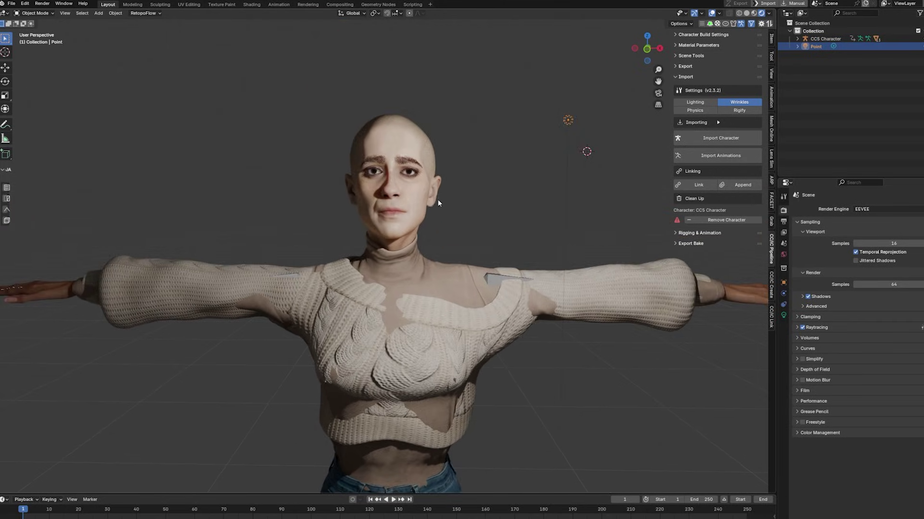
# Step: Select the point light and reposition it near the character's head
pyautogui.click(552, 285)
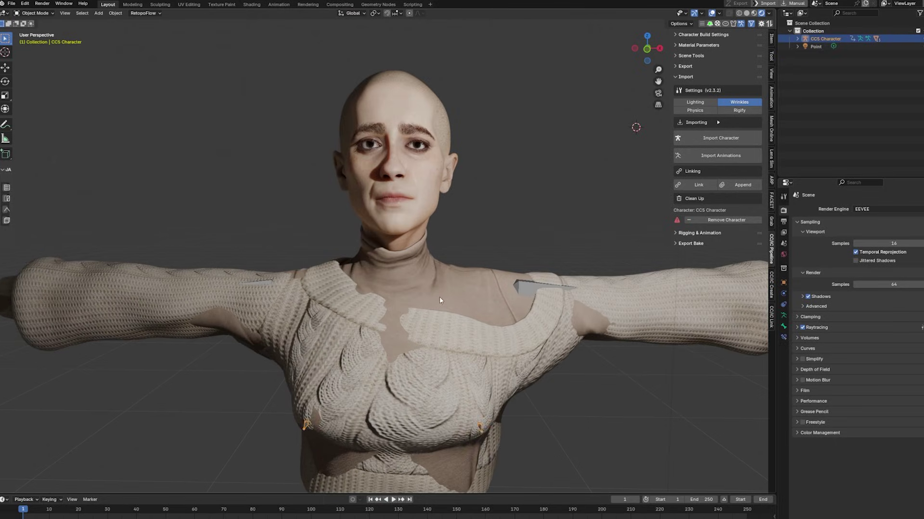
pyautogui.scroll(-2, 440, 296)
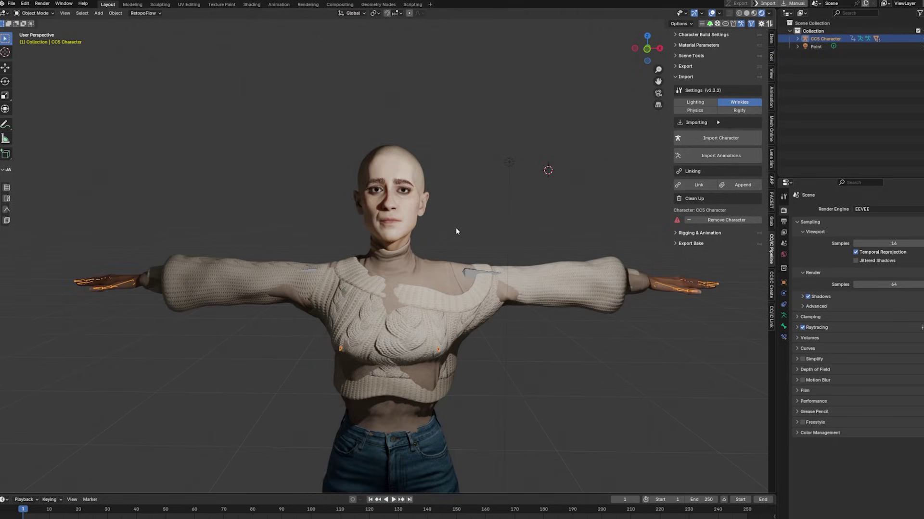
pyautogui.scroll(-2, 455, 229)
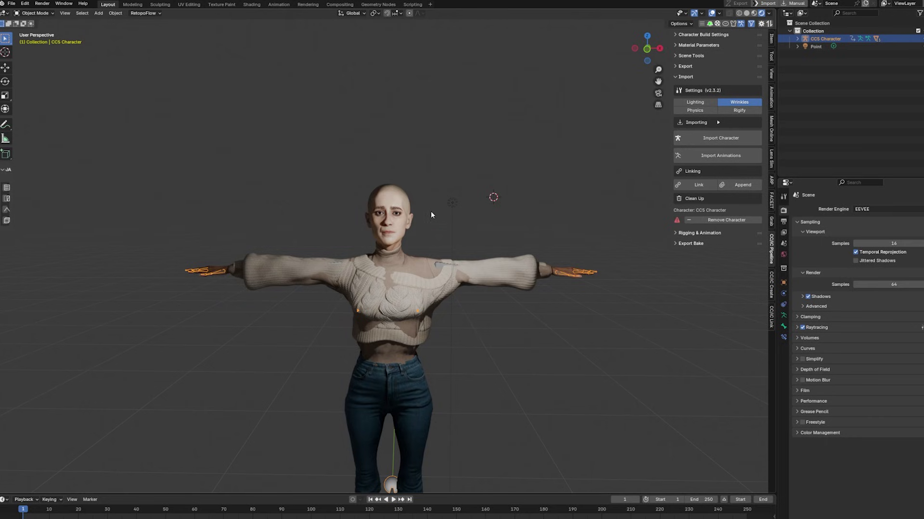
pyautogui.click(451, 202)
pyautogui.press('g')
pyautogui.click(433, 219)
pyautogui.scroll(4, 432, 221)
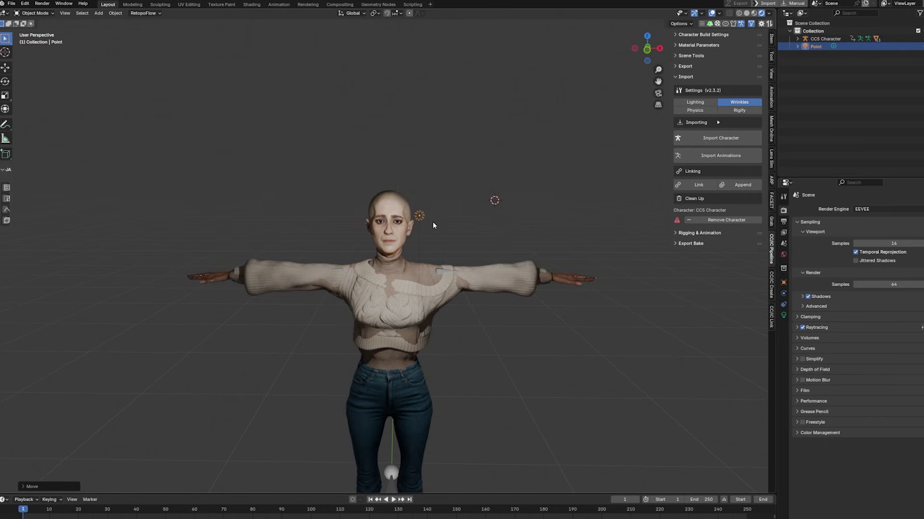
pyautogui.scroll(2, 434, 211)
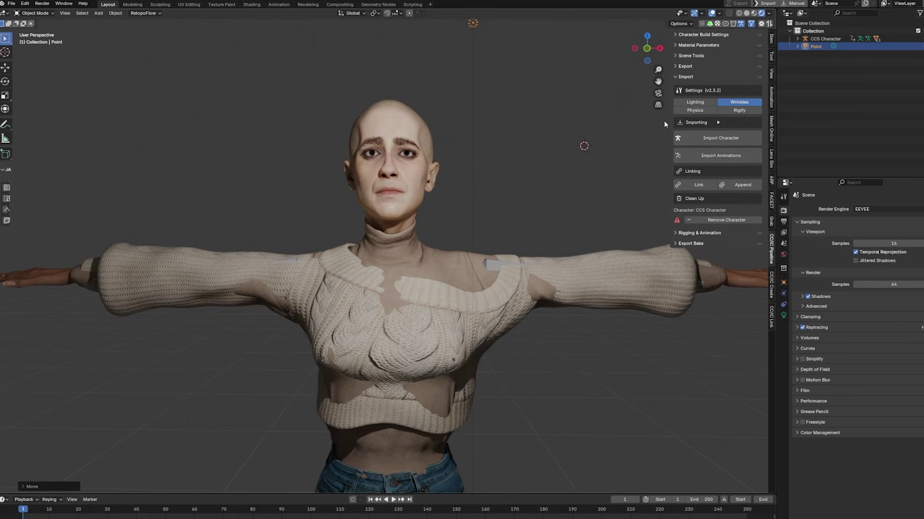
# Step: Choose the Advanced Rigify setup under Rigging & Animation and attach the meta-rig
pyautogui.click(676, 233)
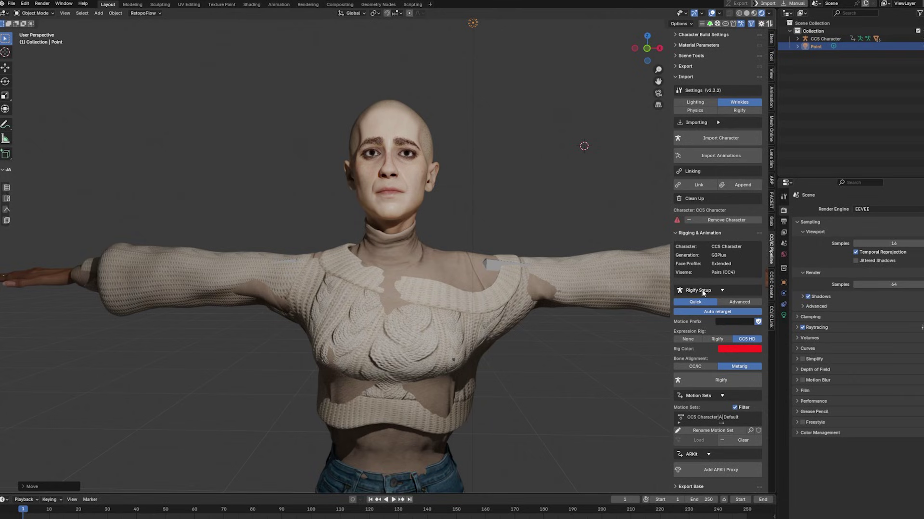
pyautogui.click(743, 302)
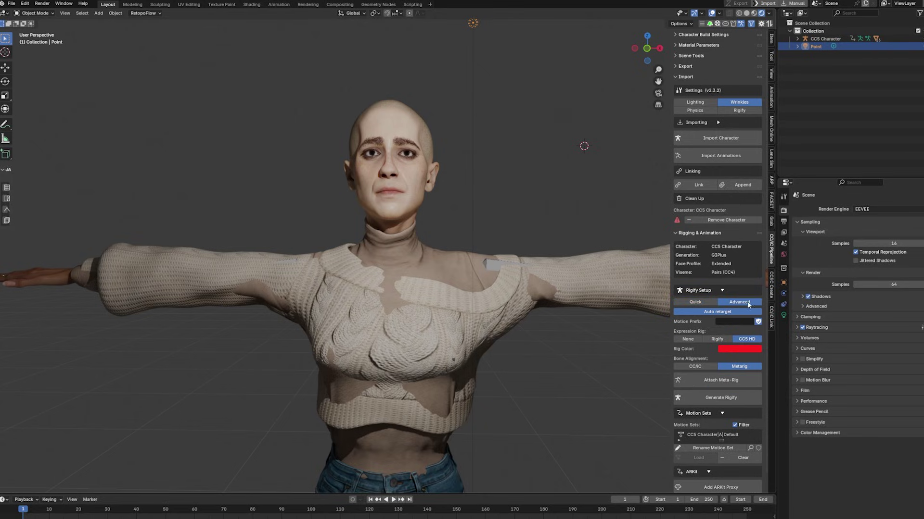
pyautogui.click(727, 383)
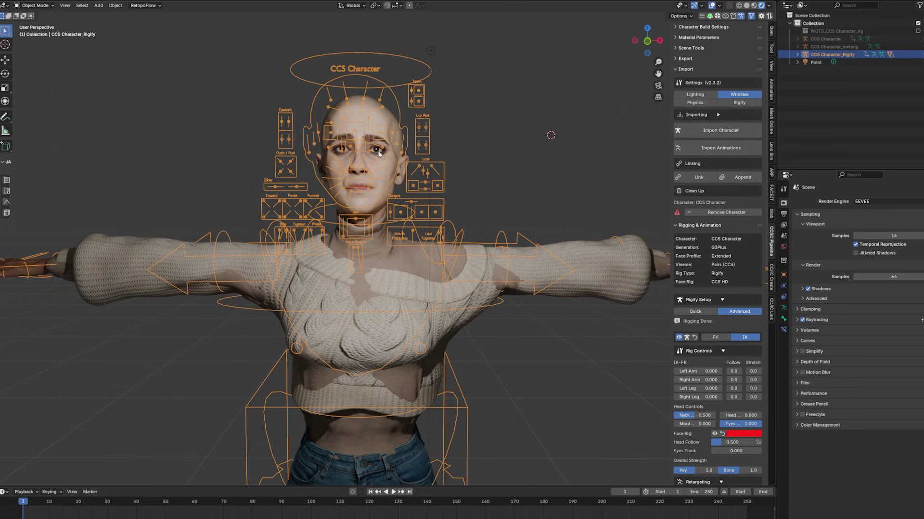
# Step: Enter Pose Mode and move the face control board beside the head
pyautogui.hotkey('ctrl', 'Tab')
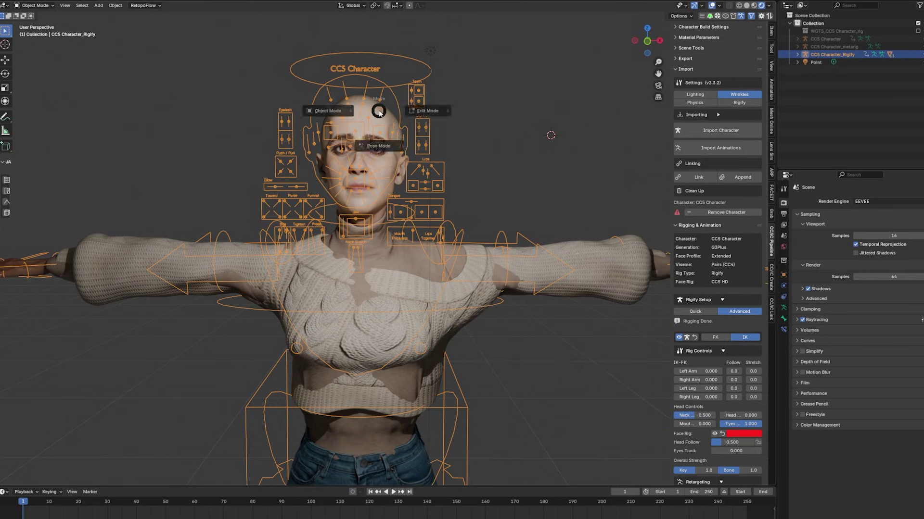
pyautogui.click(379, 95)
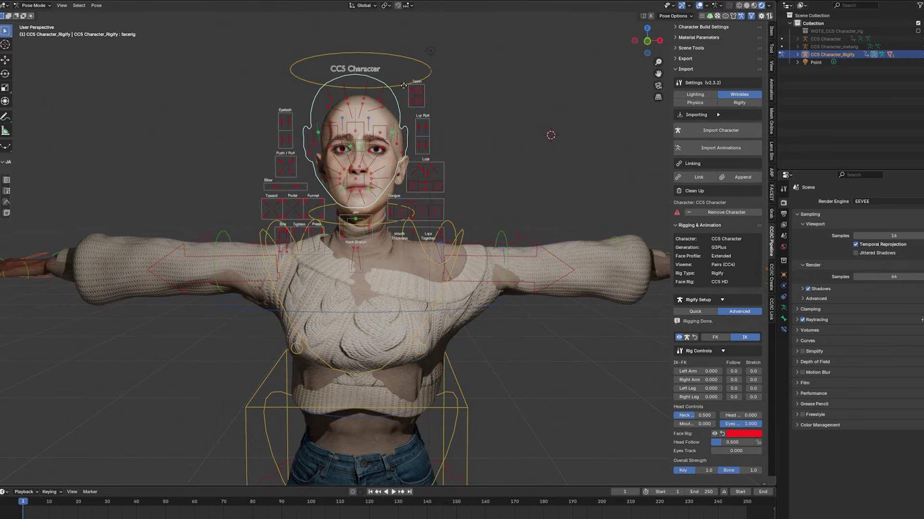
pyautogui.press('g')
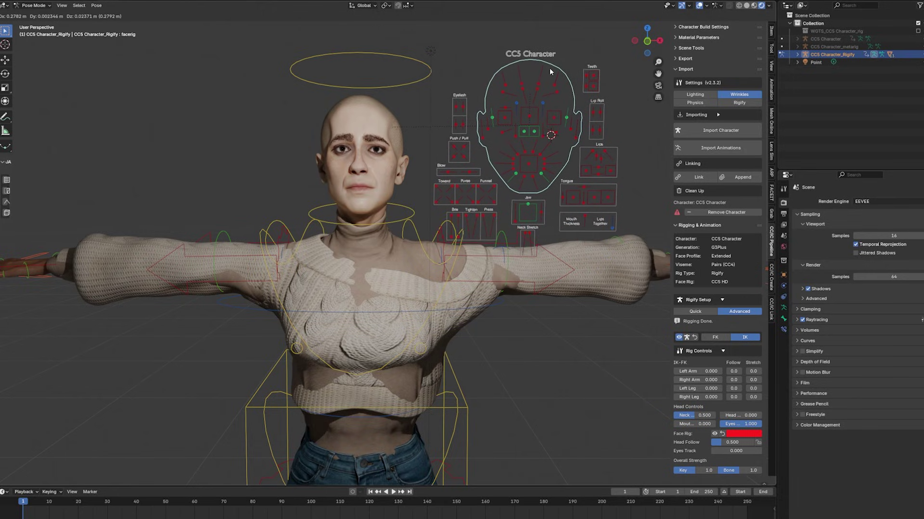
pyautogui.click(549, 66)
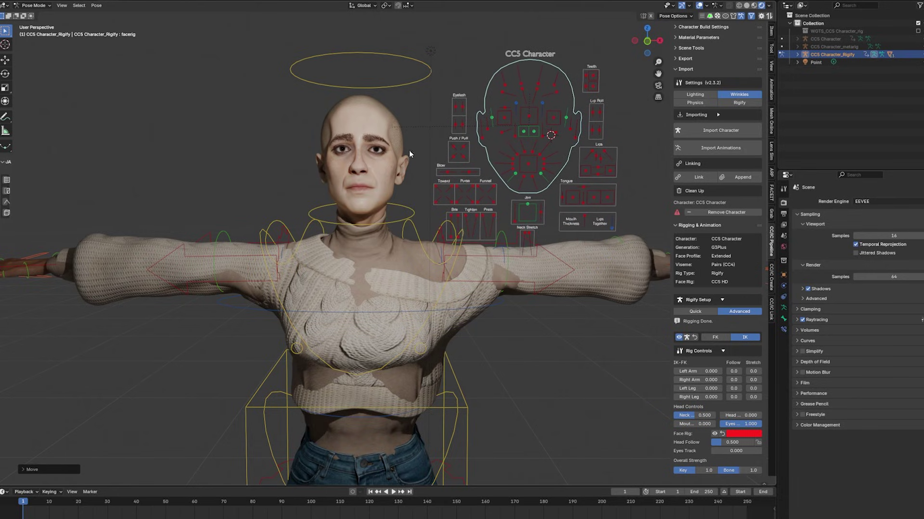
pyautogui.scroll(2, 383, 137)
pyautogui.keyDown('shift'); pyautogui.moveTo(382, 138); pyautogui.dragTo(383, 201, button='middle'); pyautogui.keyUp('shift')
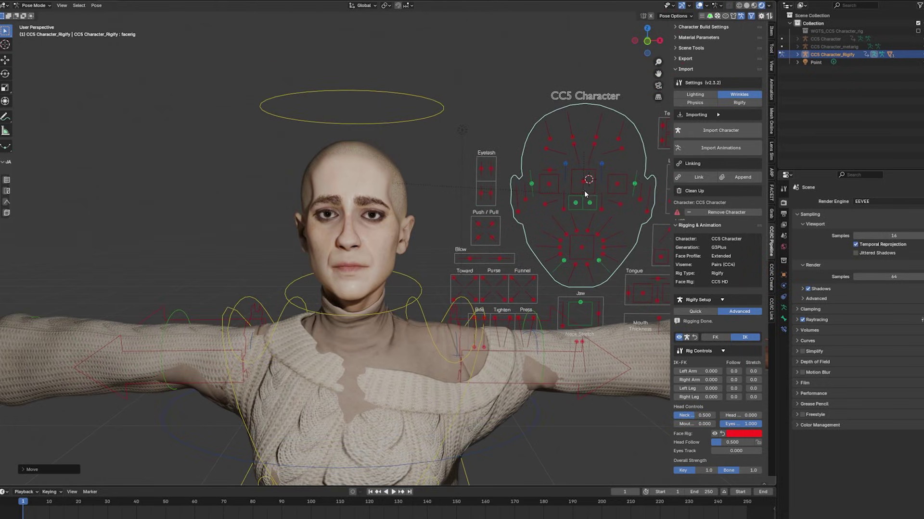
# Step: Twist the mouth by moving the CTRL_C_mouth control twice
pyautogui.click(580, 248)
pyautogui.press('g')
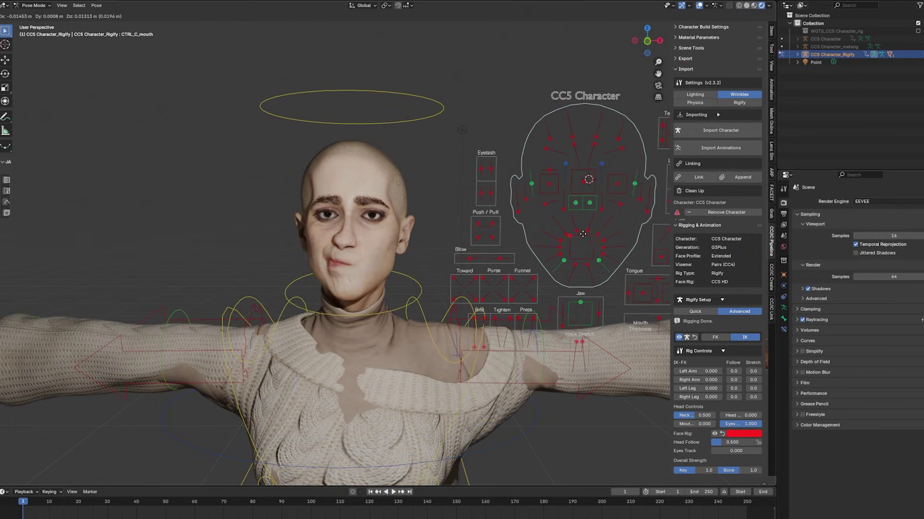
pyautogui.click(602, 232)
pyautogui.press('g')
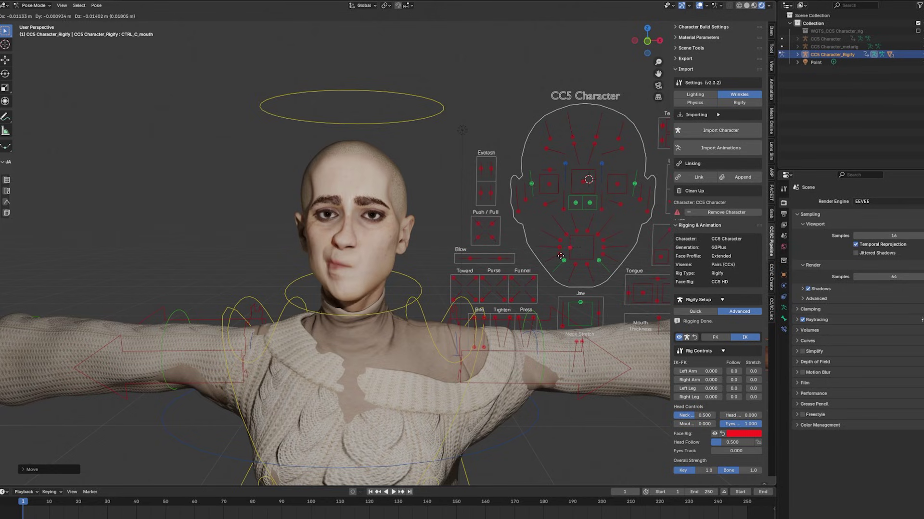
pyautogui.click(567, 233)
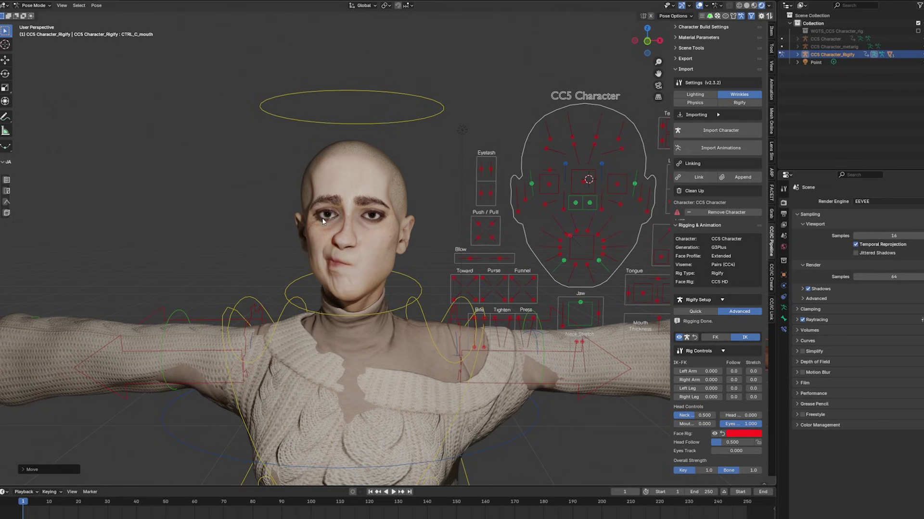
pyautogui.scroll(4, 284, 210)
pyautogui.scroll(-4, 254, 213)
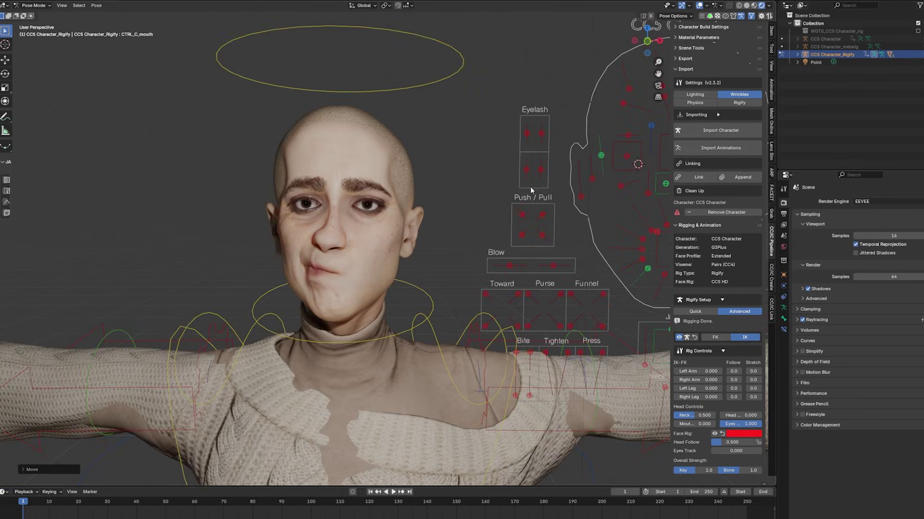
# Step: Wrinkle the nose with CTRL_R_nose_wrinkleUpper and check the face from the side
pyautogui.click(566, 164)
pyautogui.press('g')
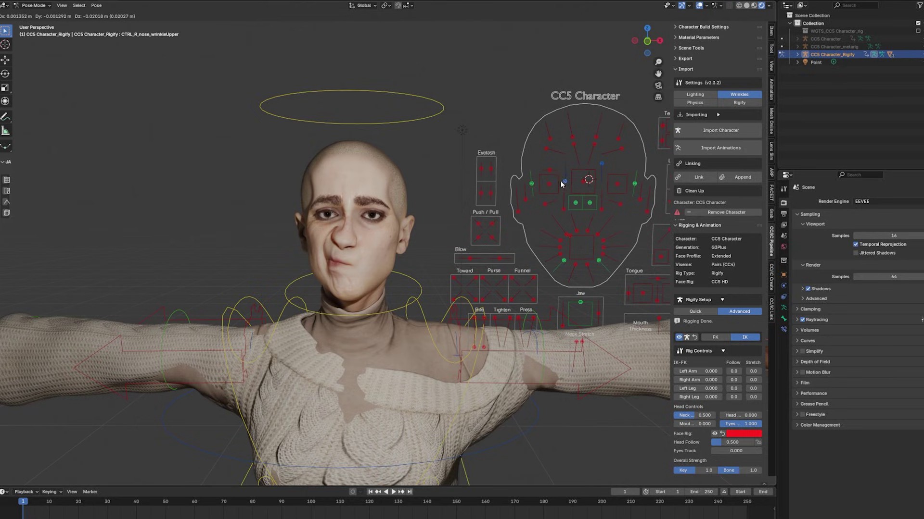
pyautogui.click(567, 181)
pyautogui.scroll(2, 337, 202)
pyautogui.moveTo(355, 200); pyautogui.dragTo(436, 221, button='middle')
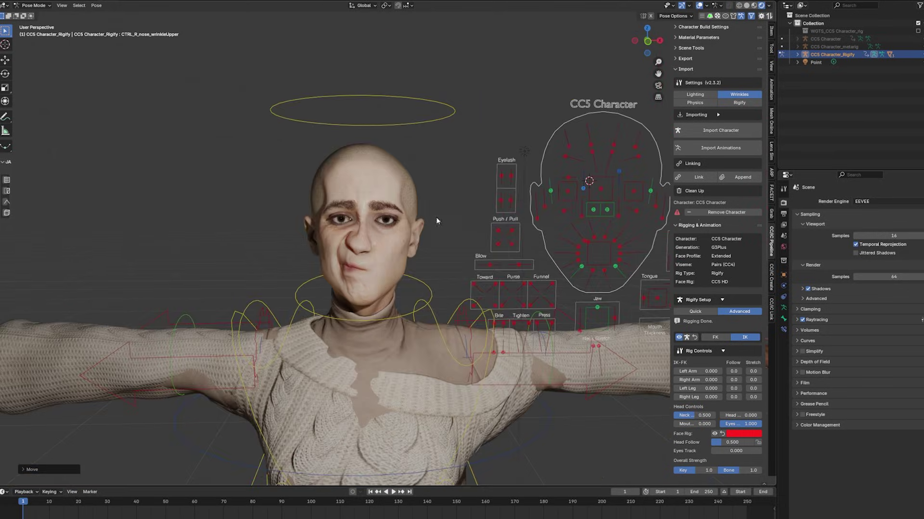
pyautogui.scroll(-5, 446, 203)
pyautogui.scroll(2, 366, 251)
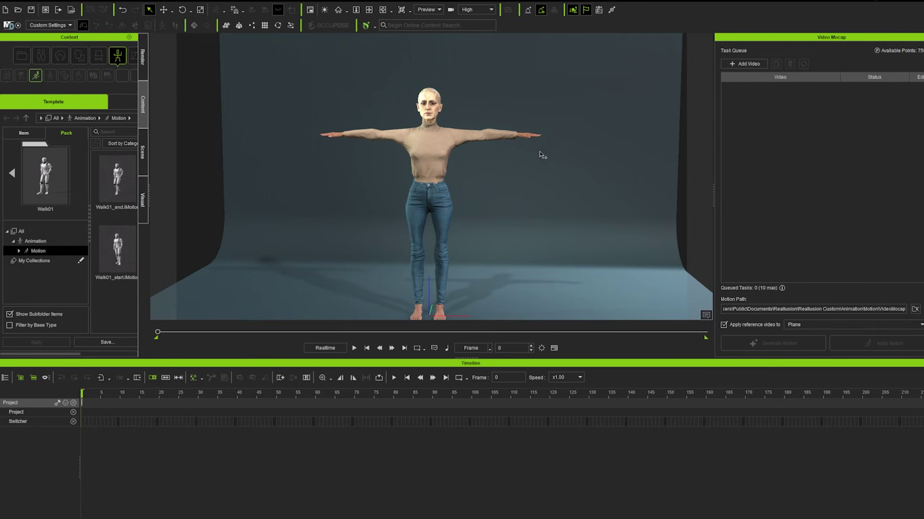
# Step: Add the spiraling dancer video and apply its 10-second range with Full Body detection
pyautogui.moveTo(543, 156); pyautogui.dragTo(515, 180, button='middle')
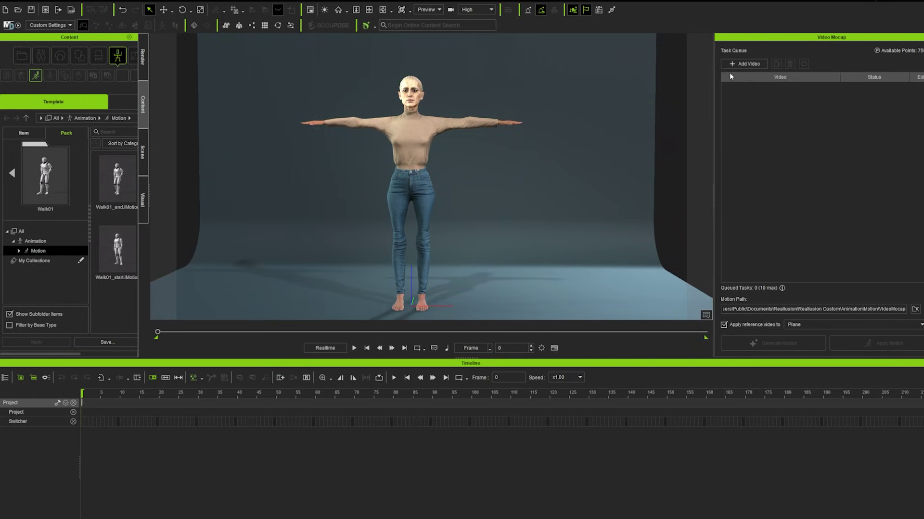
pyautogui.click(748, 64)
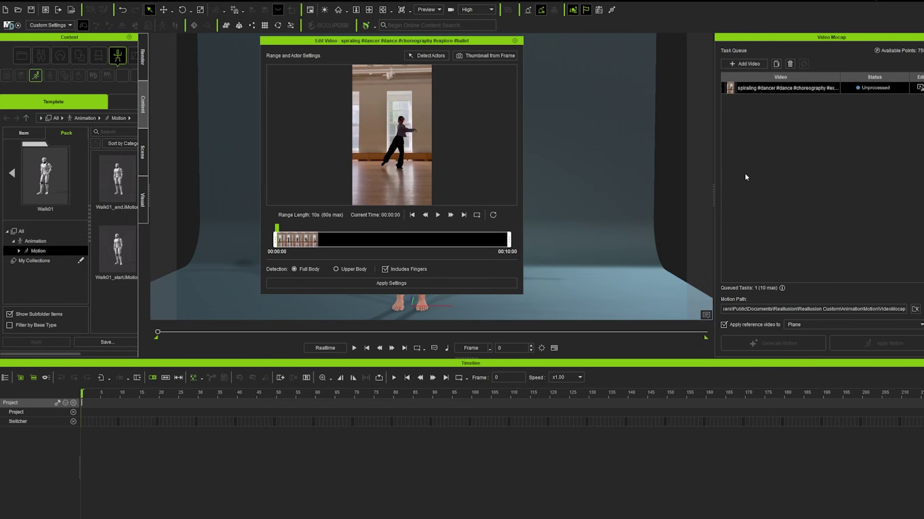
pyautogui.moveTo(277, 227)
pyautogui.mouseDown()
pyautogui.moveTo(299, 224)
pyautogui.moveTo(263, 224)
pyautogui.moveTo(494, 228)
pyautogui.moveTo(277, 228)
pyautogui.mouseUp()
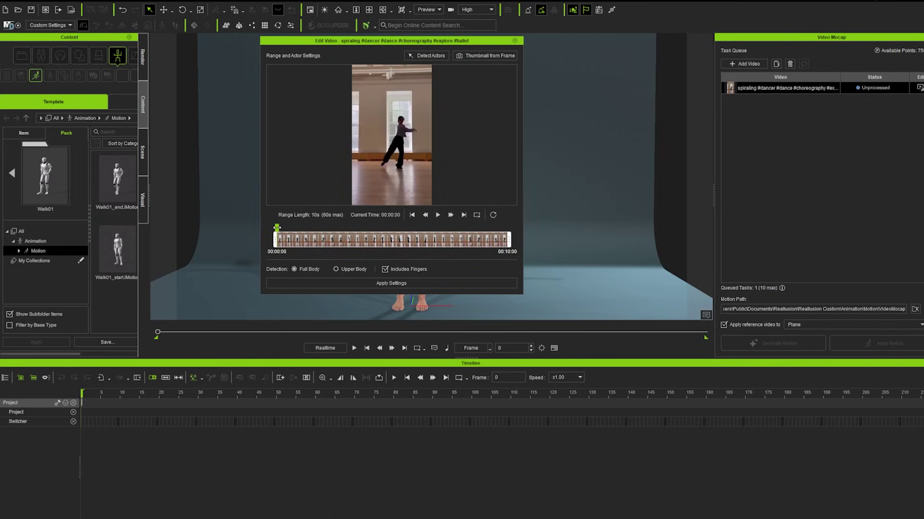
pyautogui.moveTo(400, 40); pyautogui.dragTo(367, 85)
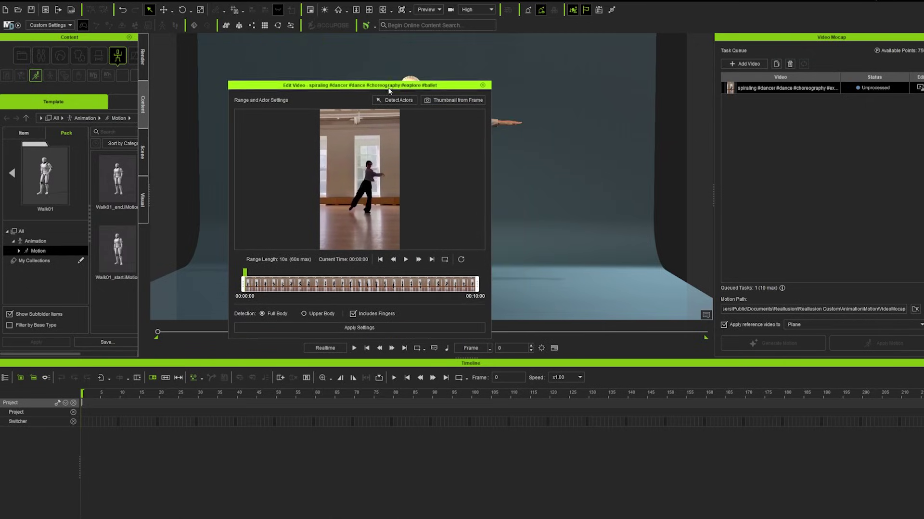
pyautogui.moveTo(245, 273); pyautogui.dragTo(261, 274)
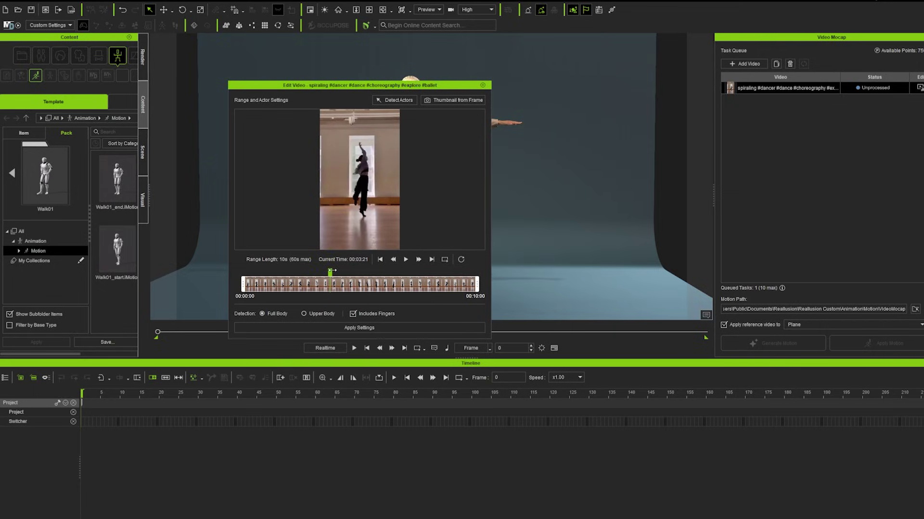
pyautogui.moveTo(331, 273); pyautogui.dragTo(391, 274)
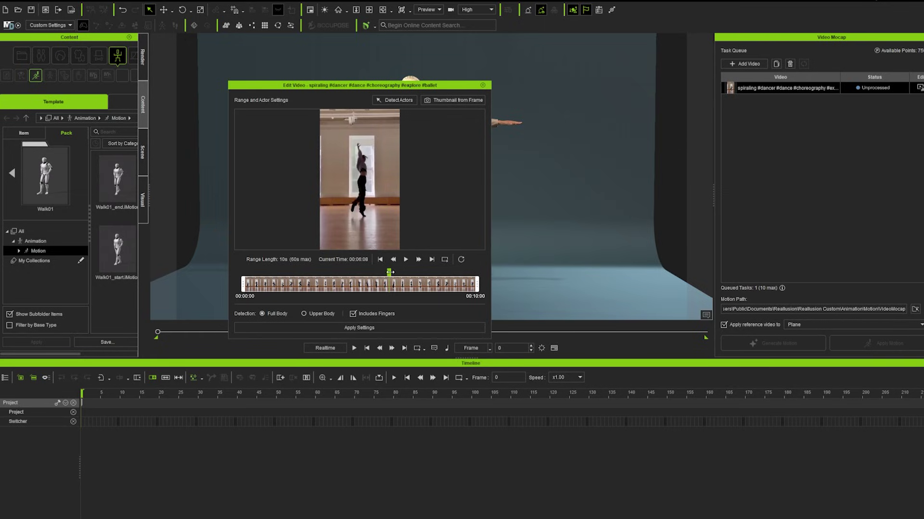
pyautogui.moveTo(390, 272); pyautogui.dragTo(274, 272)
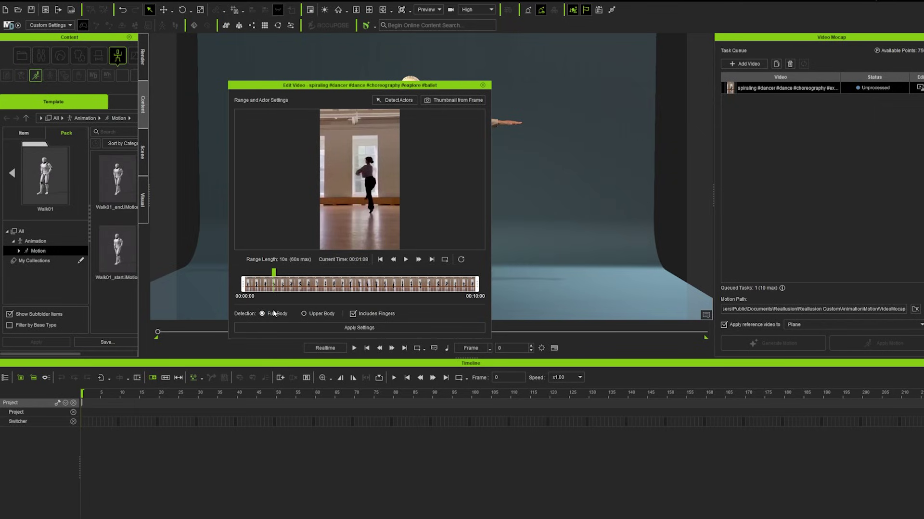
pyautogui.click(374, 327)
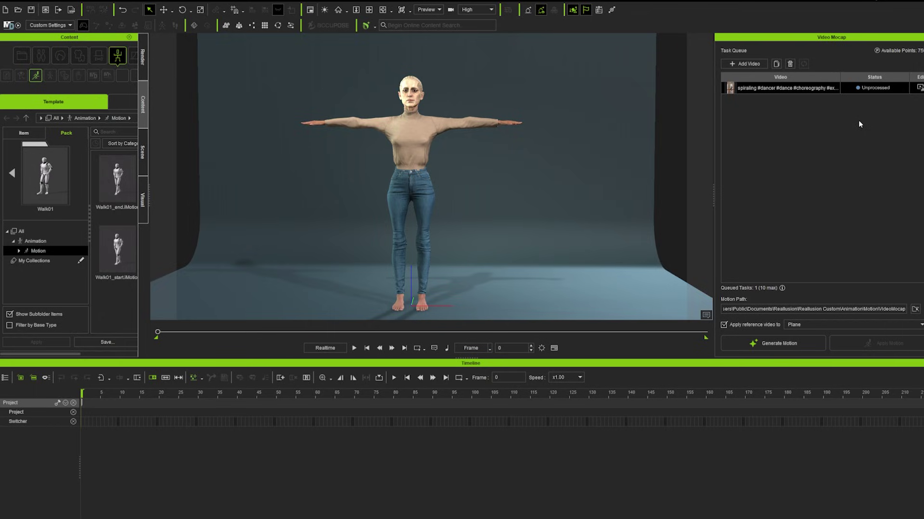
# Step: Generate motion from the dancer clip and purchase the 250-point DA charge
pyautogui.click(782, 344)
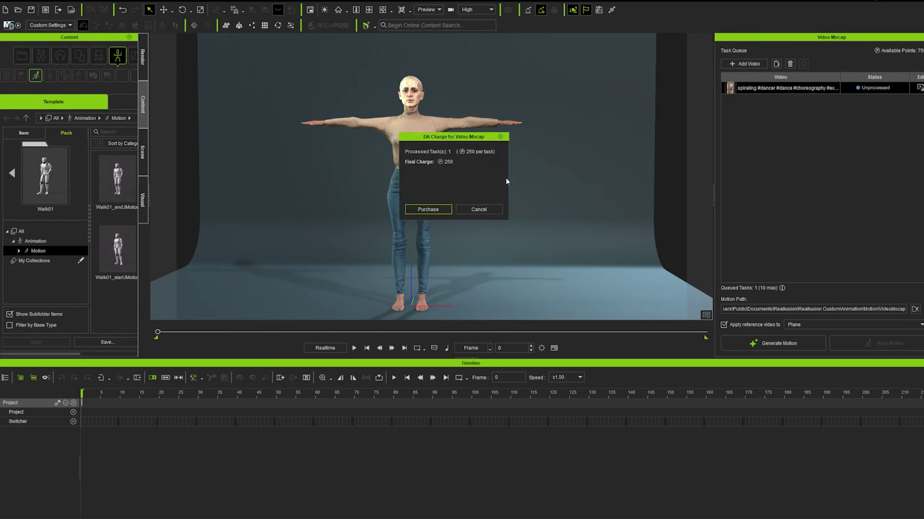
pyautogui.moveTo(450, 140); pyautogui.dragTo(344, 140)
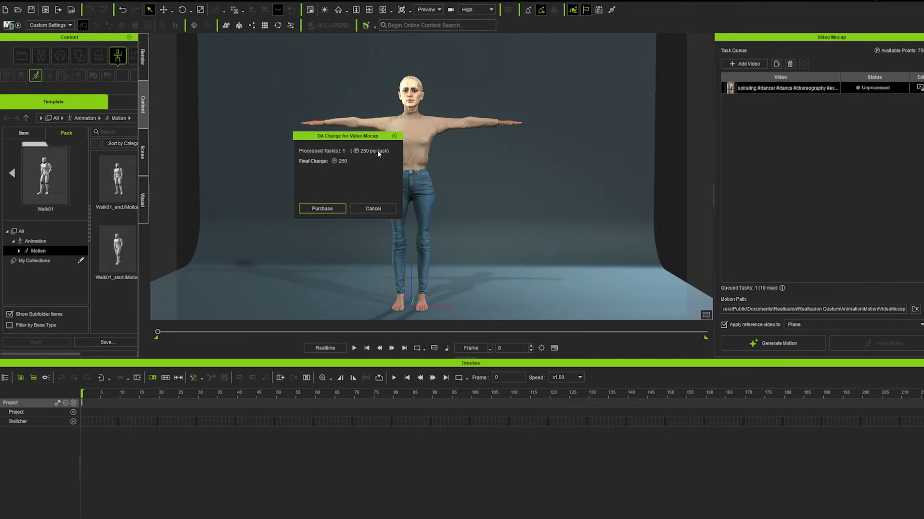
pyautogui.moveTo(340, 139); pyautogui.dragTo(466, 145)
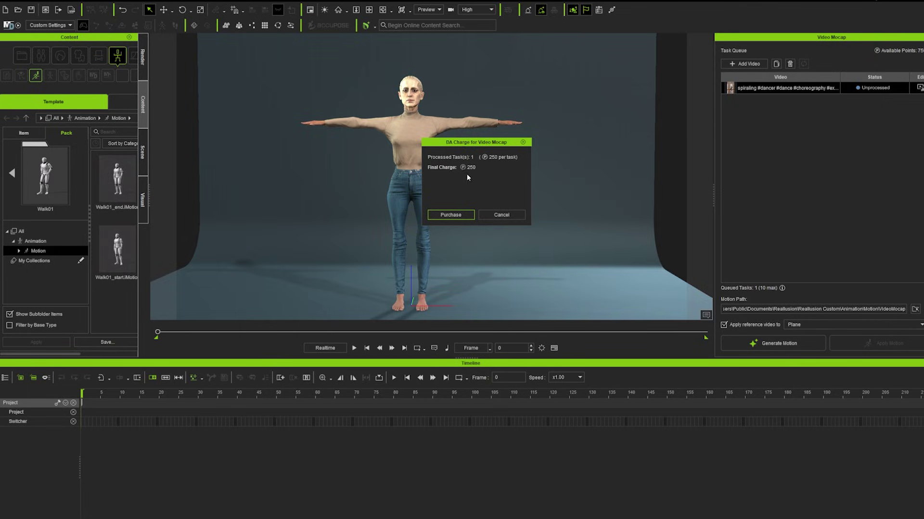
pyautogui.moveTo(487, 145); pyautogui.dragTo(305, 153)
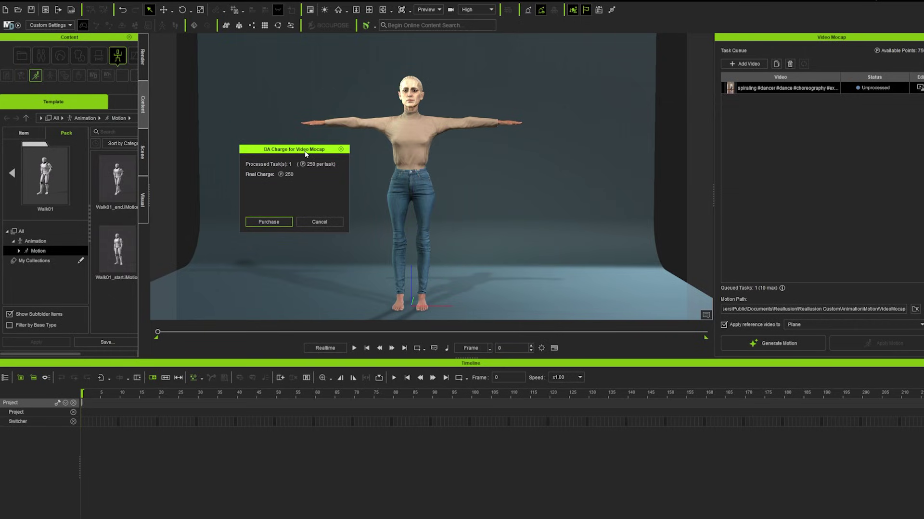
pyautogui.click(272, 222)
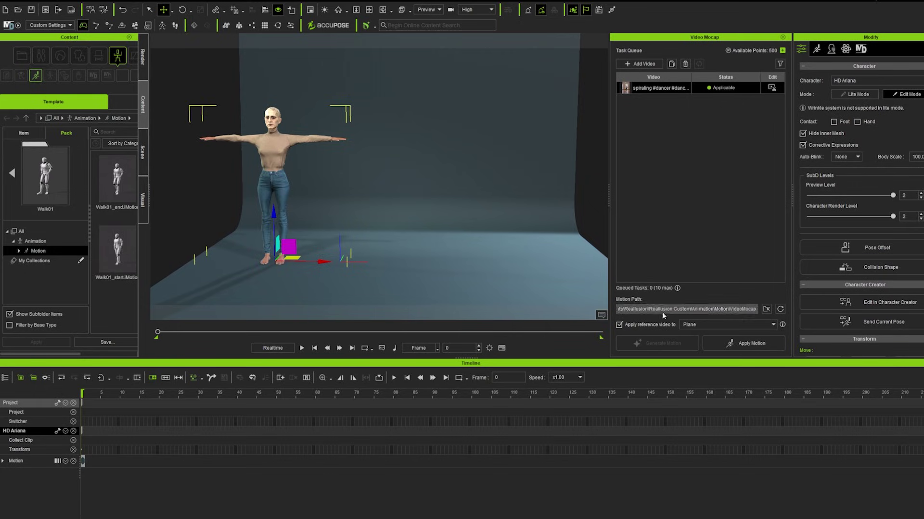
# Step: Apply the generated spiraling dance motion to HD Ariana, check it on the timeline, then return to Blender
pyautogui.click(743, 344)
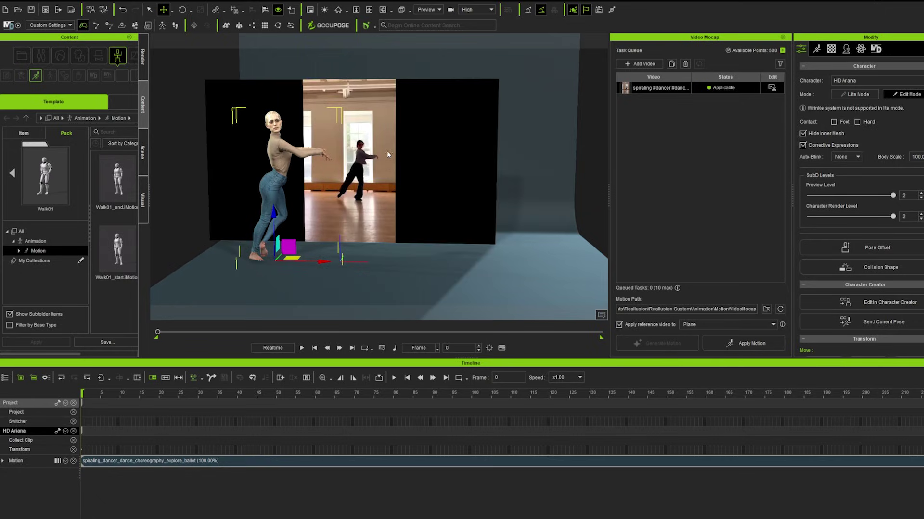
pyautogui.scroll(3, 384, 151)
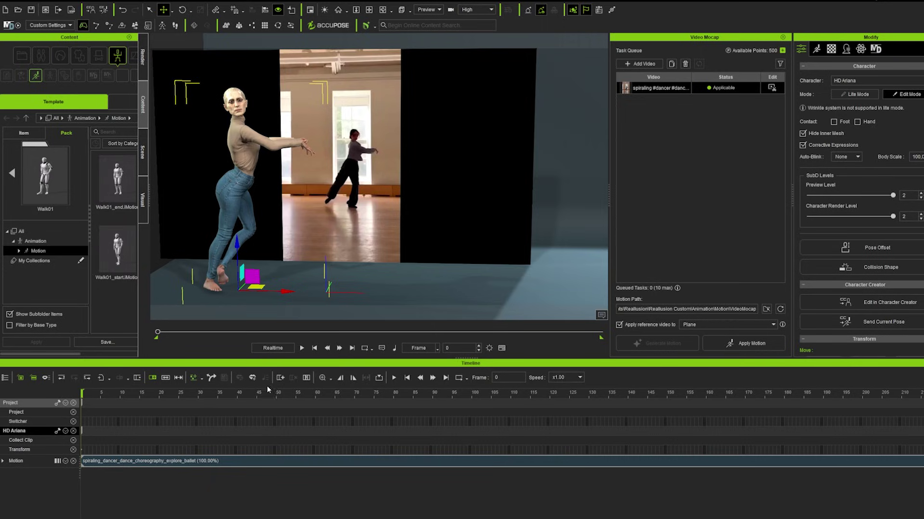
pyautogui.moveTo(82, 393); pyautogui.dragTo(577, 421)
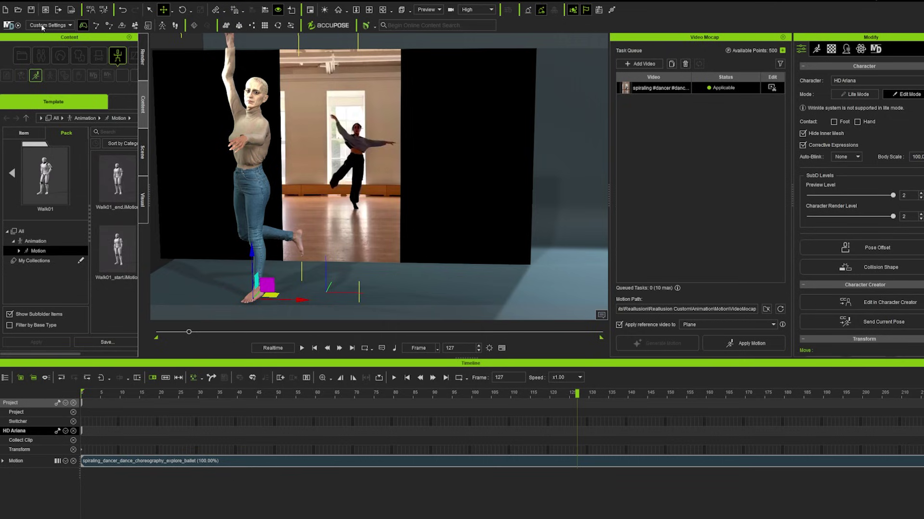
pyautogui.moveTo(460, 518)
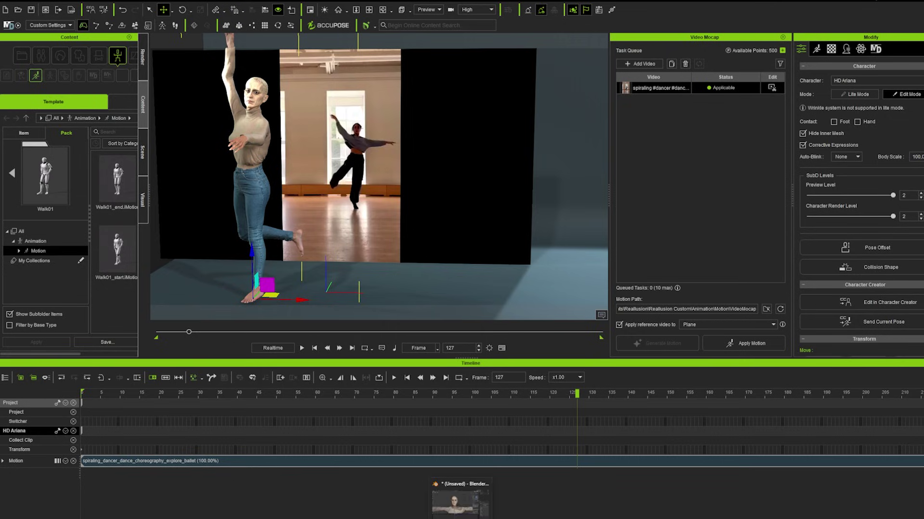
pyautogui.click(460, 503)
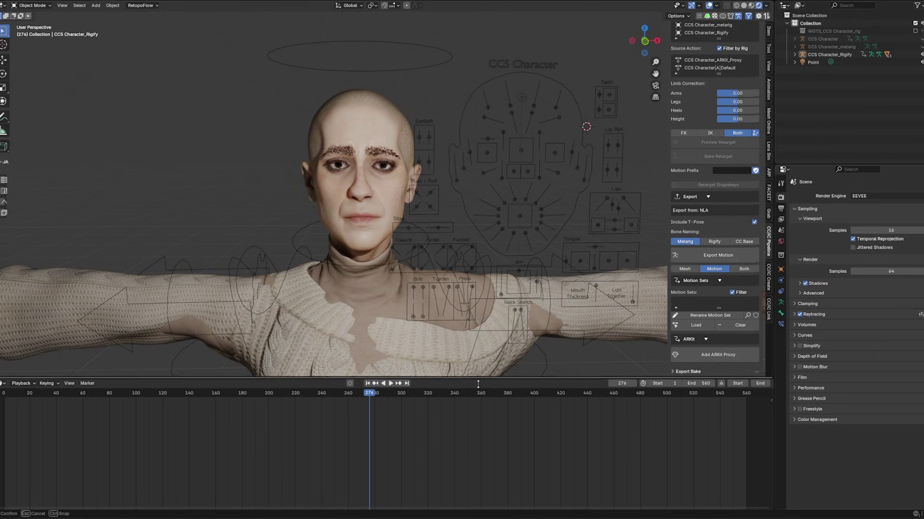
# Step: Select CC_Base_Body and import calibnew_5_iPhone.csv as ARKit LiveLink face mocap
pyautogui.moveTo(475, 378); pyautogui.dragTo(479, 405)
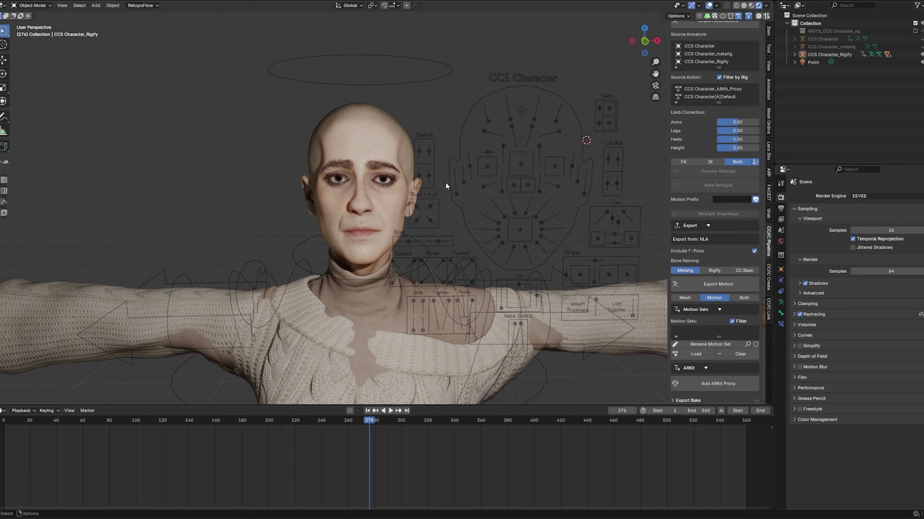
pyautogui.click(419, 185)
pyautogui.click(781, 324)
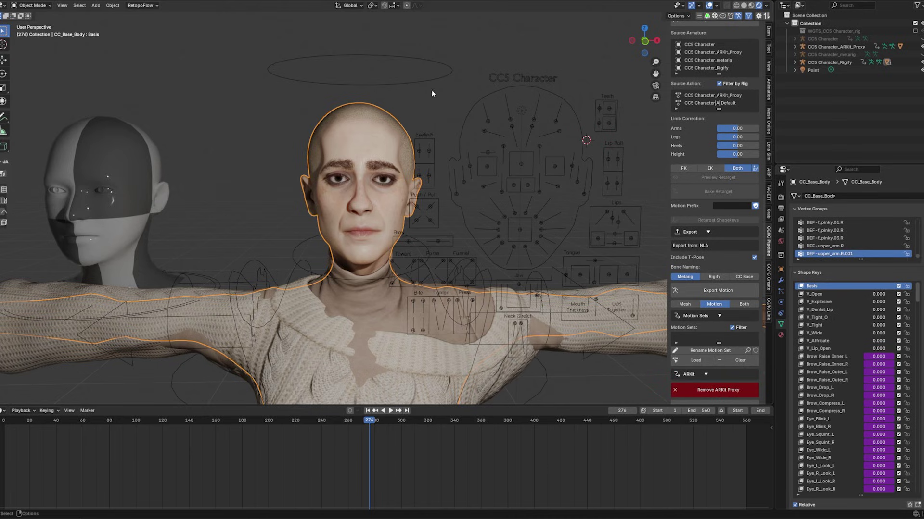
pyautogui.scroll(-2, 712, 336)
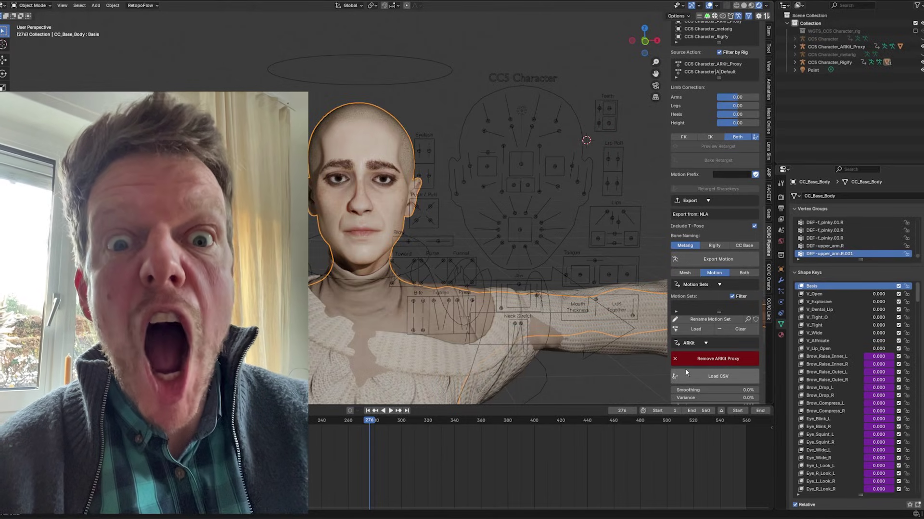
pyautogui.click(715, 375)
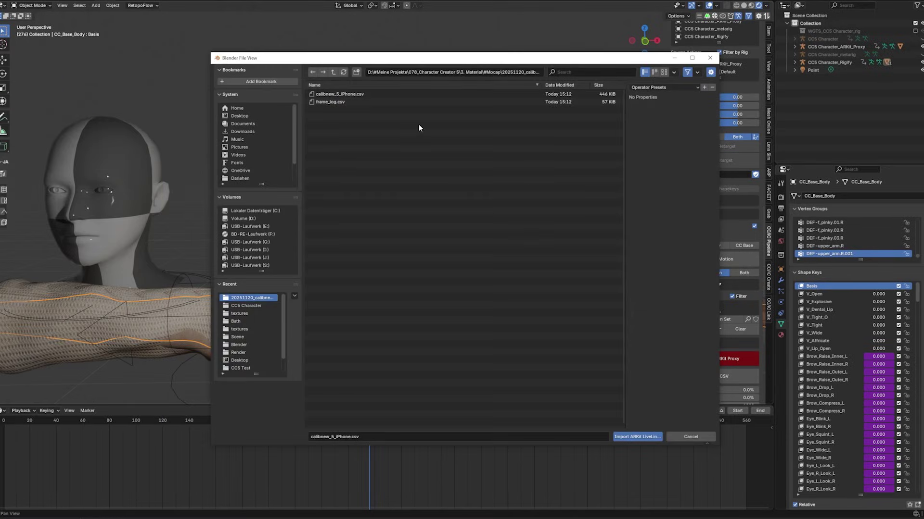
pyautogui.click(351, 94)
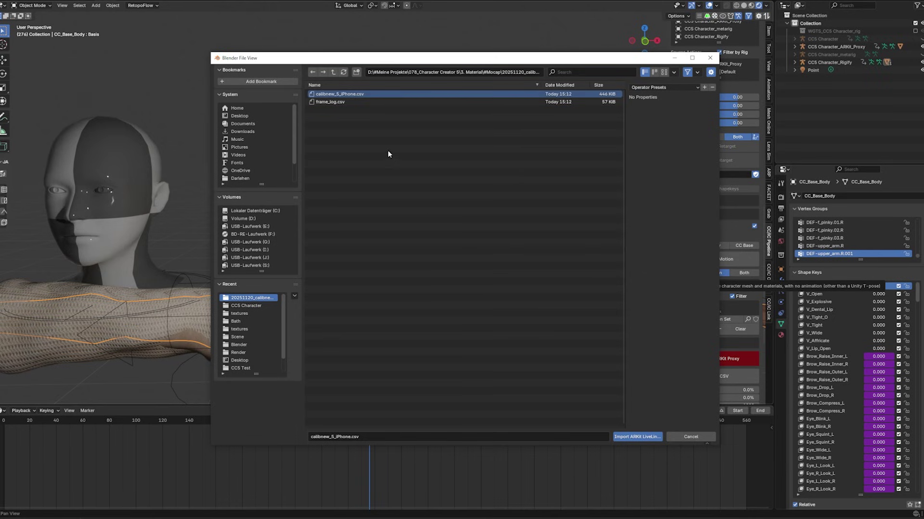
pyautogui.click(649, 437)
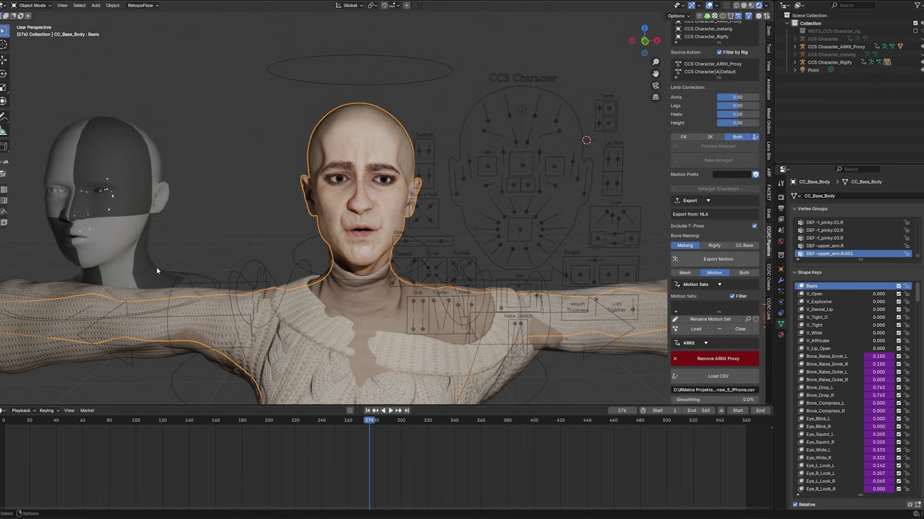
# Step: Scrub and play the 560-frame facial animation to check her expressions
pyautogui.moveTo(366, 421); pyautogui.dragTo(59, 399)
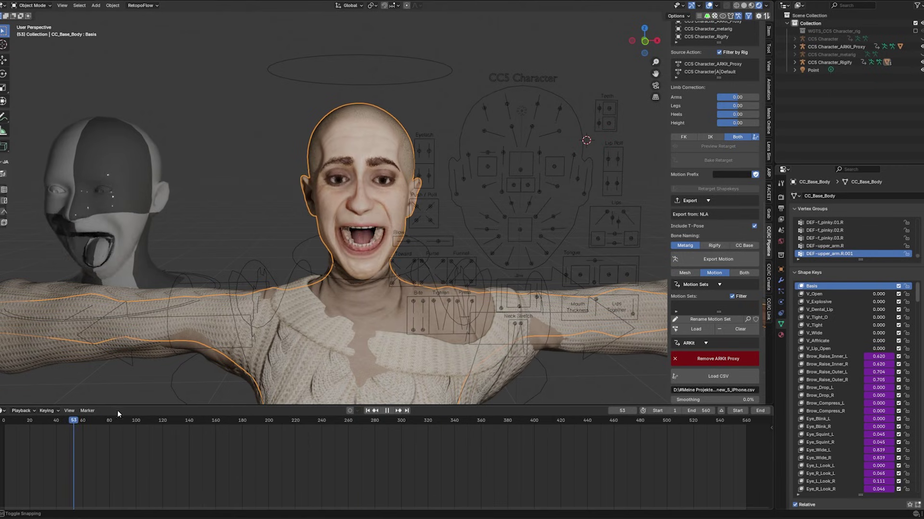
pyautogui.moveTo(118, 410); pyautogui.dragTo(192, 427)
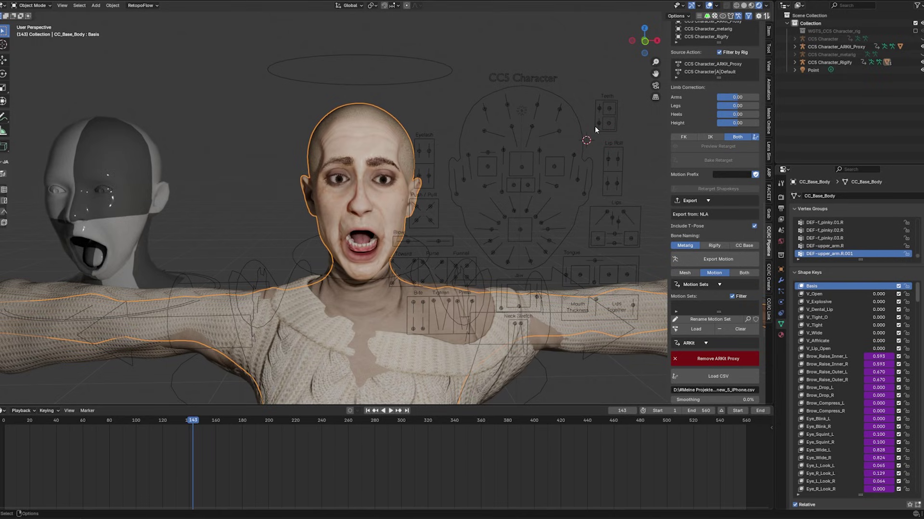
pyautogui.press('space')
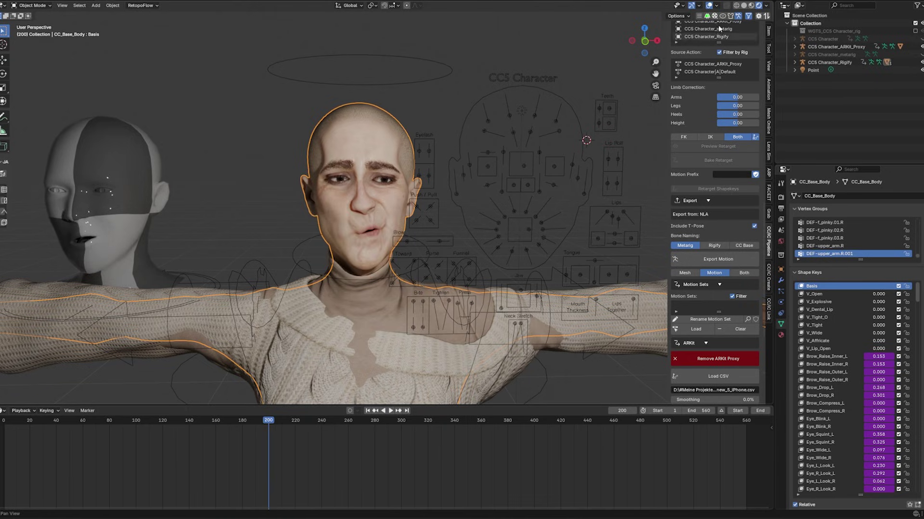
pyautogui.press('space')
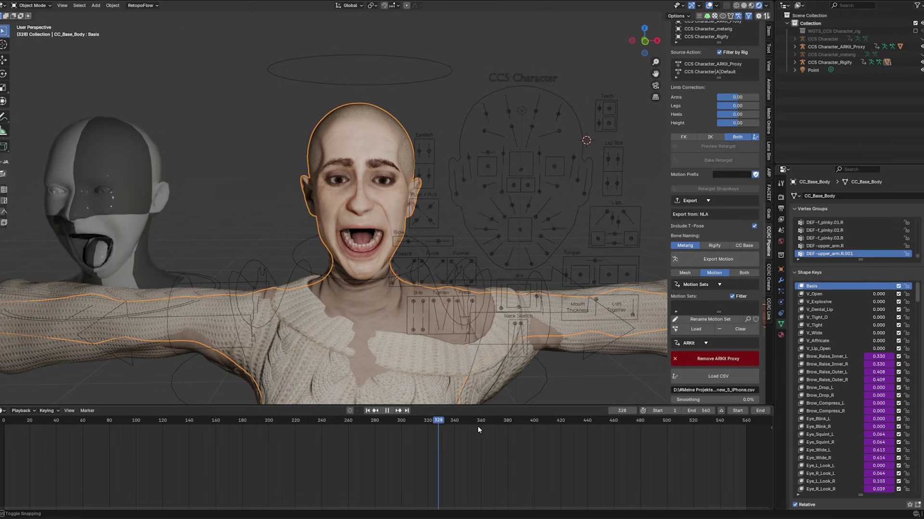
pyautogui.press('Escape')
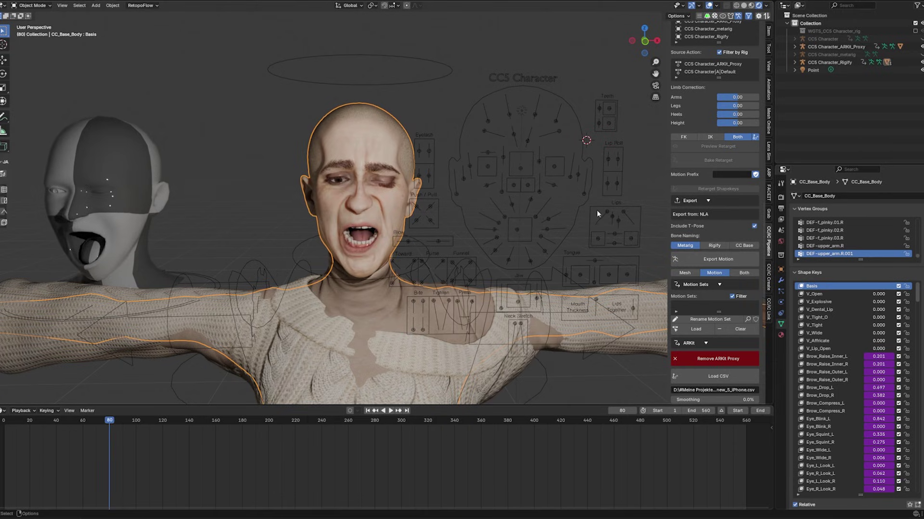
pyautogui.scroll(9, 717, 258)
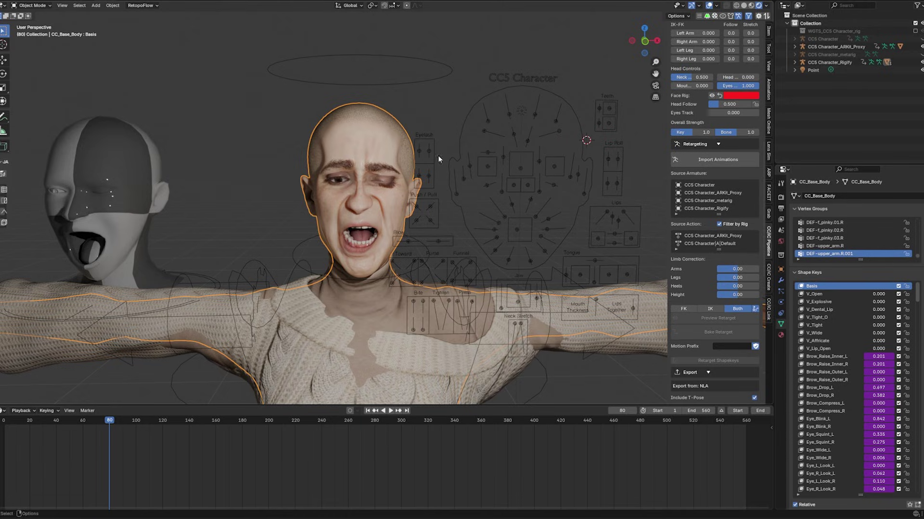
pyautogui.click(714, 160)
pyautogui.doubleClick(337, 124)
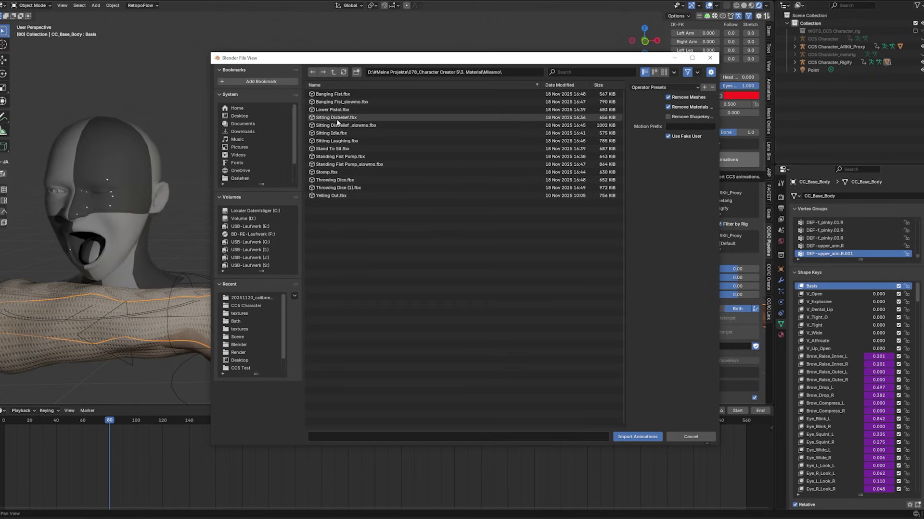
pyautogui.click(331, 195)
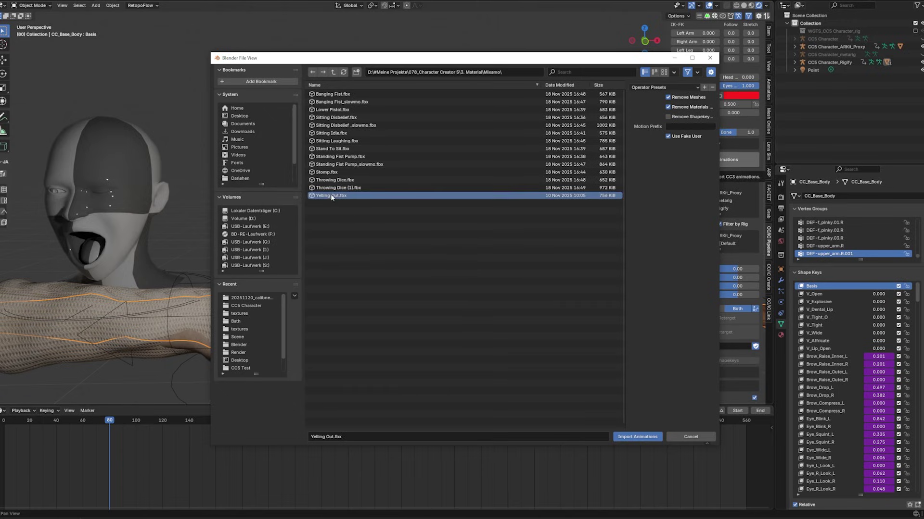
pyautogui.click(637, 437)
pyautogui.scroll(-4, 422, 232)
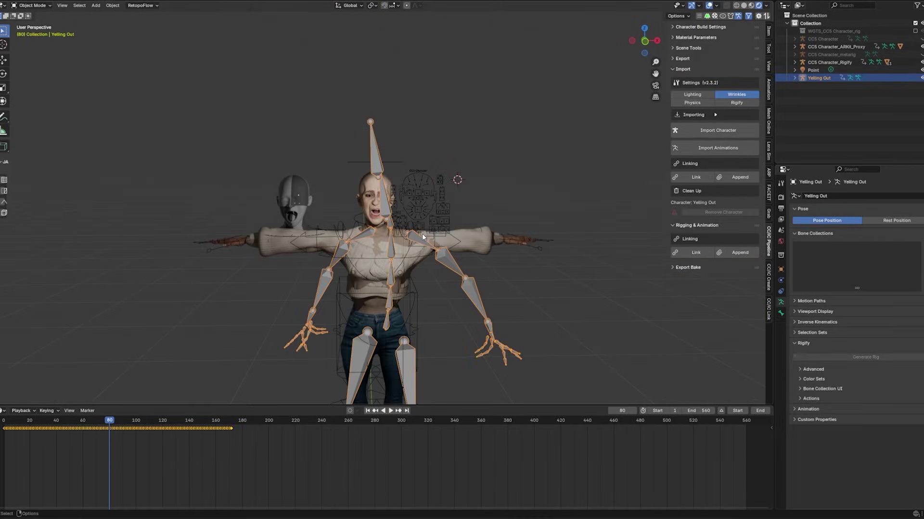
pyautogui.scroll(-1, 393, 206)
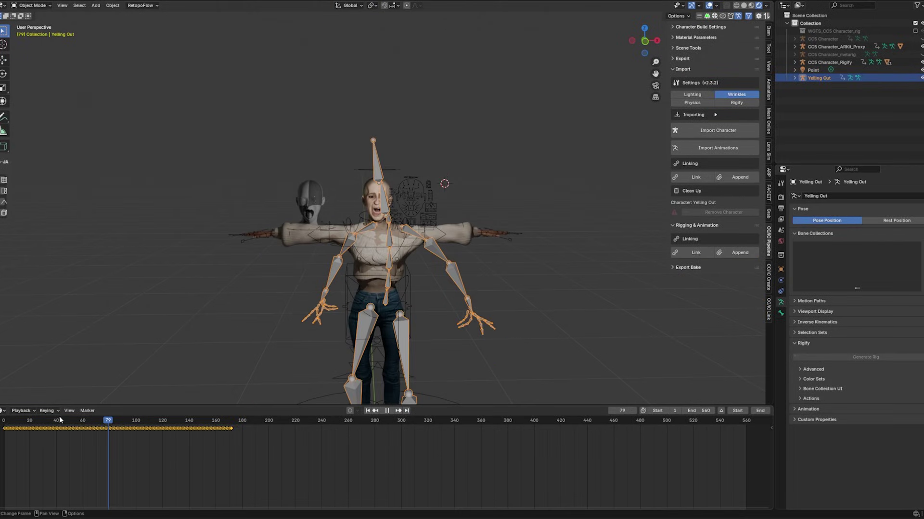
pyautogui.moveTo(59, 418); pyautogui.dragTo(110, 431)
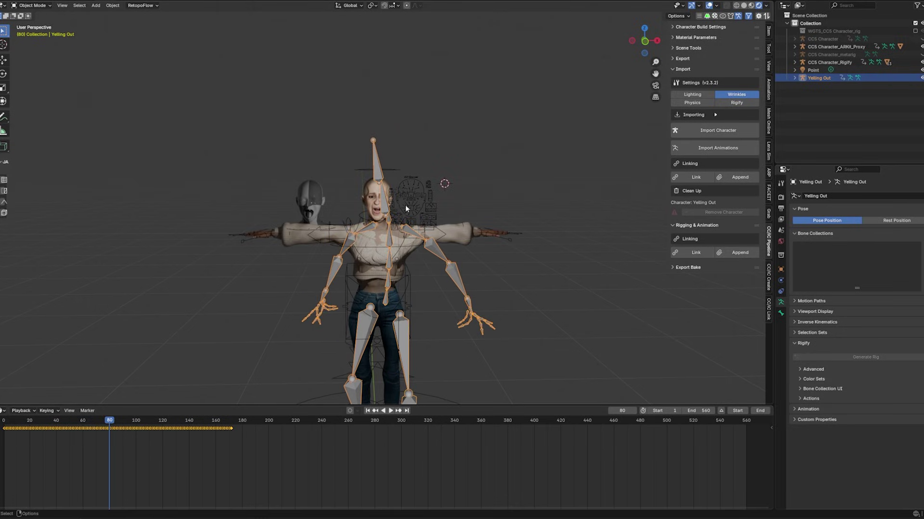
pyautogui.scroll(2, 405, 205)
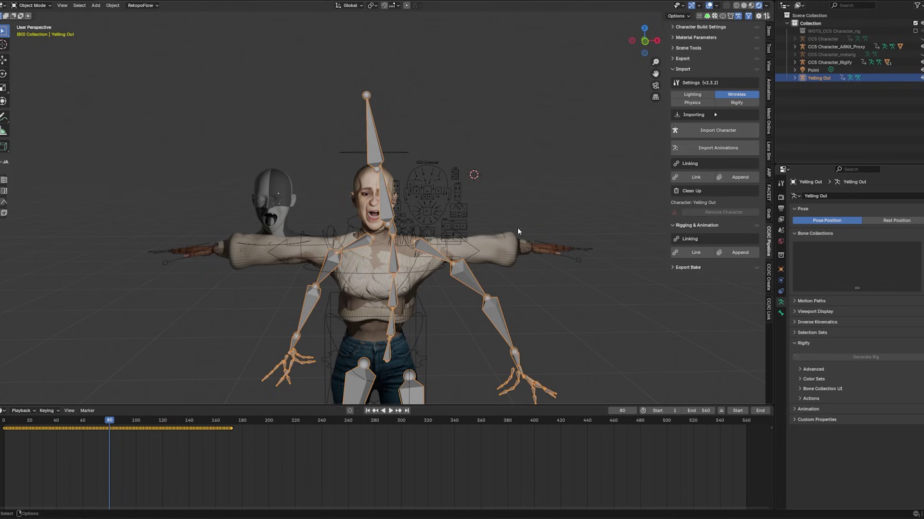
# Step: Set Yelling Out as the Source Armature for CC5 Character_Rigify and enable Preview Retarget
pyautogui.click(363, 184)
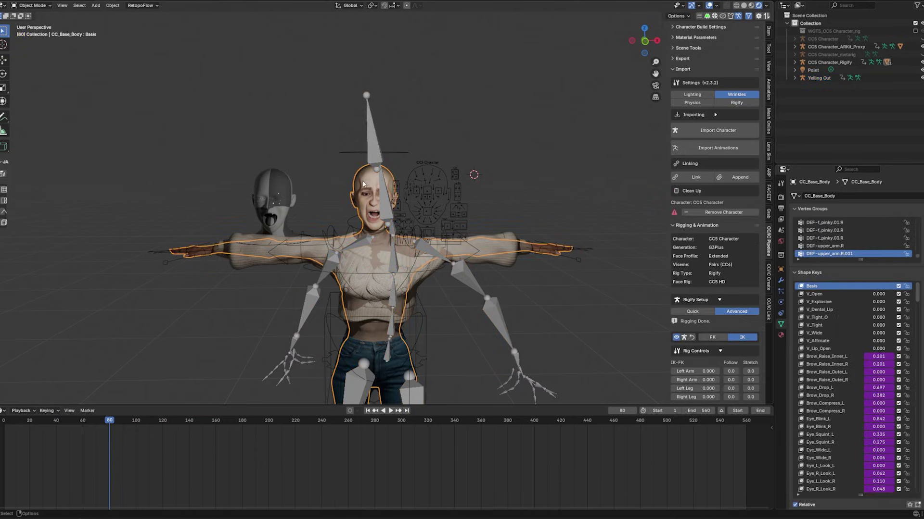
pyautogui.click(399, 152)
pyautogui.scroll(-10, 717, 234)
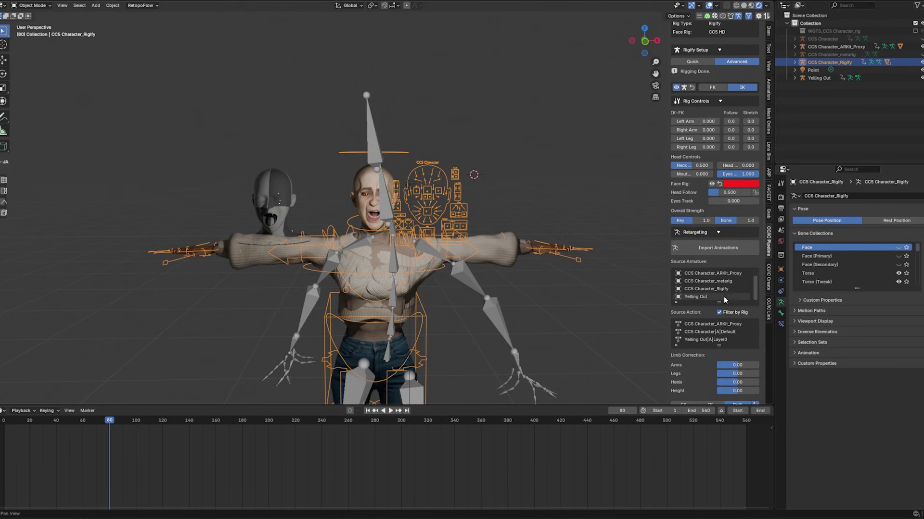
pyautogui.click(696, 296)
pyautogui.scroll(-4, 698, 318)
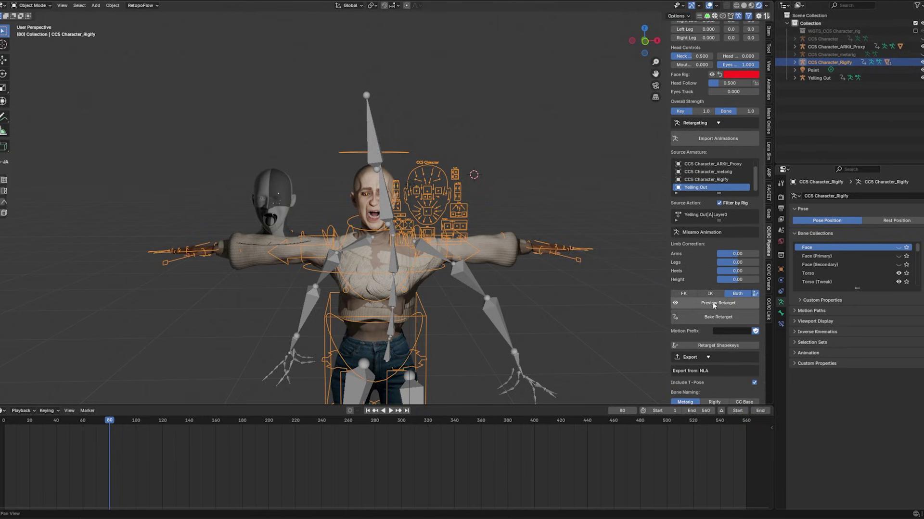
pyautogui.click(724, 303)
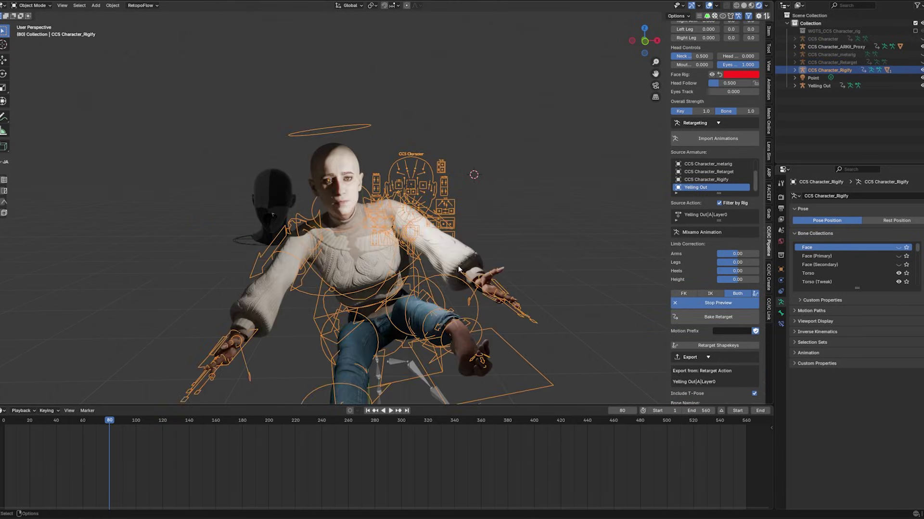
# Step: Check the retargeted motion at frames 228 and 167, then stop the preview to restore T-pose
pyautogui.scroll(-3, 348, 314)
pyautogui.moveTo(116, 421); pyautogui.dragTo(345, 430)
pyautogui.moveTo(186, 426); pyautogui.dragTo(226, 423)
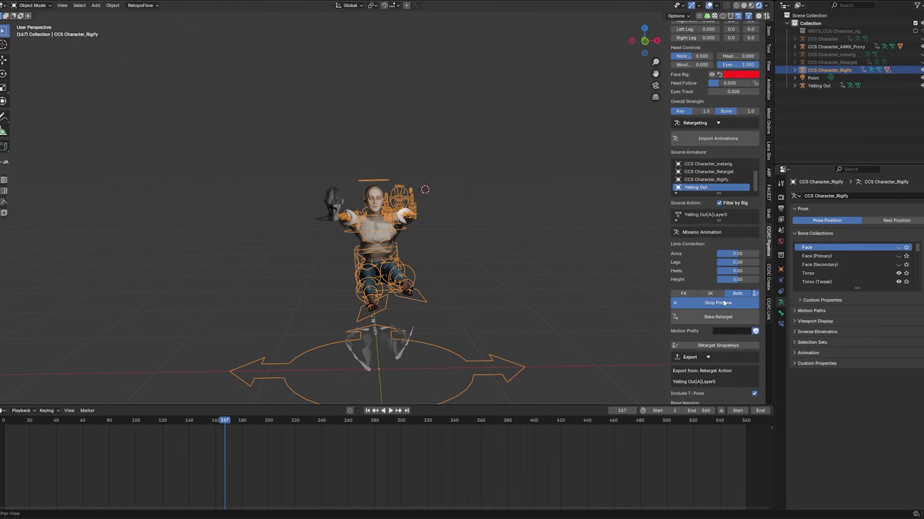
pyautogui.scroll(3, 461, 201)
pyautogui.scroll(-1, 471, 242)
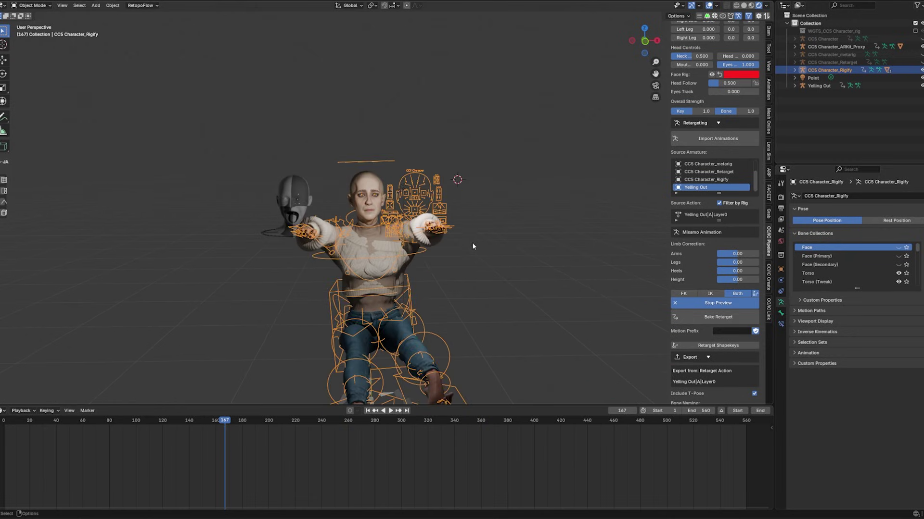
pyautogui.moveTo(483, 245); pyautogui.dragTo(533, 215, button='middle')
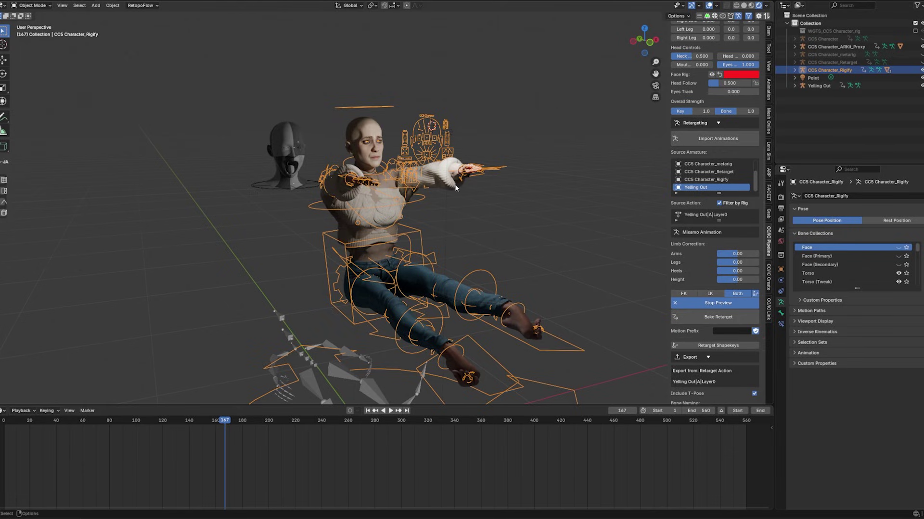
pyautogui.click(722, 304)
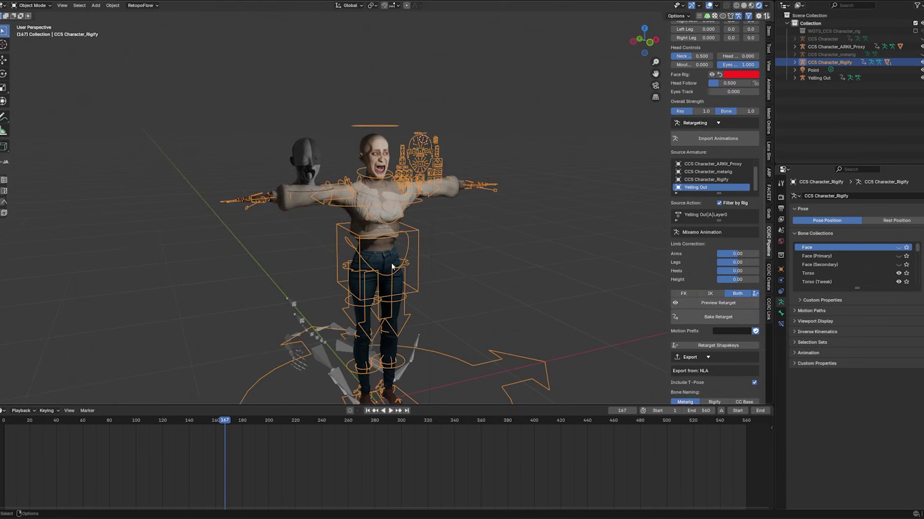
pyautogui.moveTo(392, 267); pyautogui.dragTo(336, 305, button='middle')
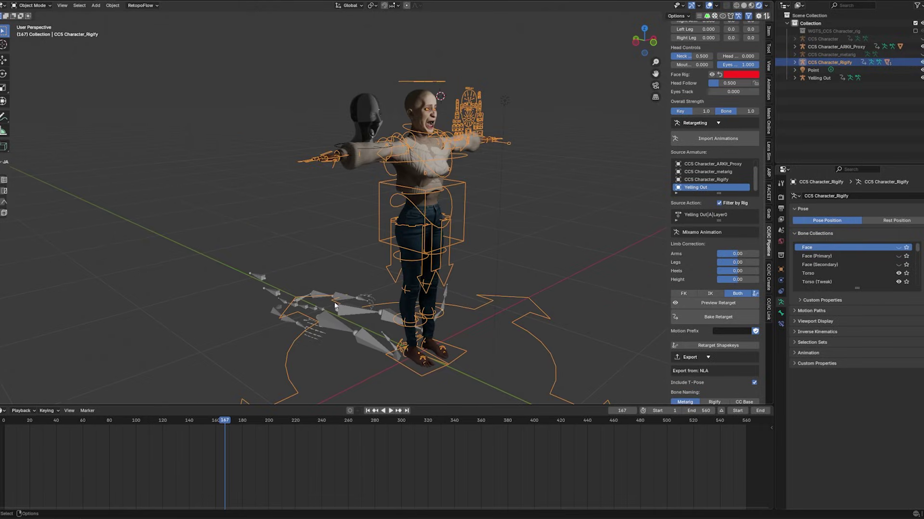
pyautogui.click(311, 291)
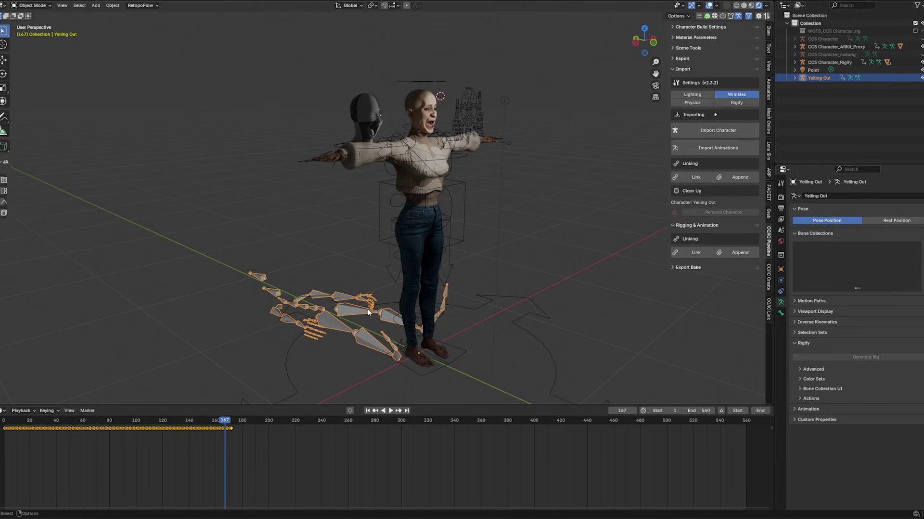
# Step: Rotate the Yelling Out armature 90° on X, apply its rotation, and reselect CC5 Character_Rigify
pyautogui.press('r')
pyautogui.press('x')
pyautogui.press('9')
pyautogui.press('0')
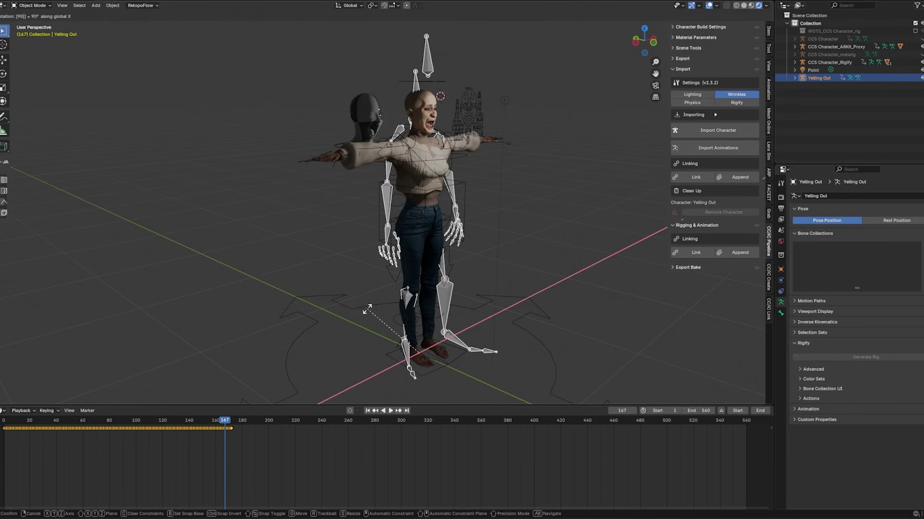
pyautogui.press('Return')
pyautogui.hotkey('ctrl', 'a')
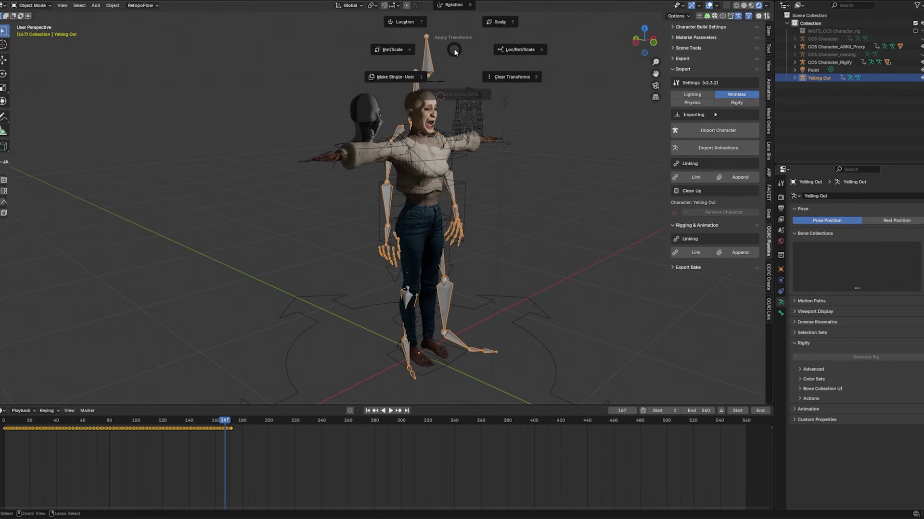
pyautogui.click(454, 5)
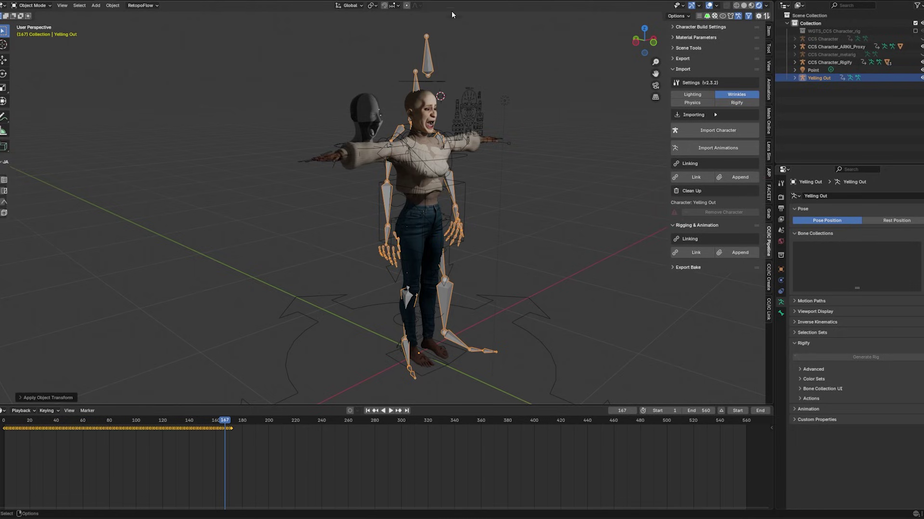
pyautogui.click(426, 80)
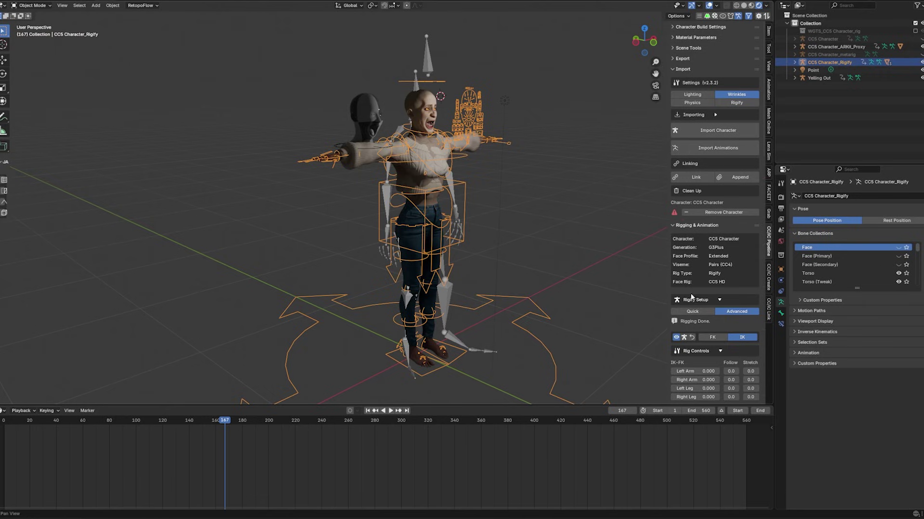
# Step: Preview the retargeted Yelling Out motion, checking poses at frames 255 and 164
pyautogui.scroll(-10, 691, 297)
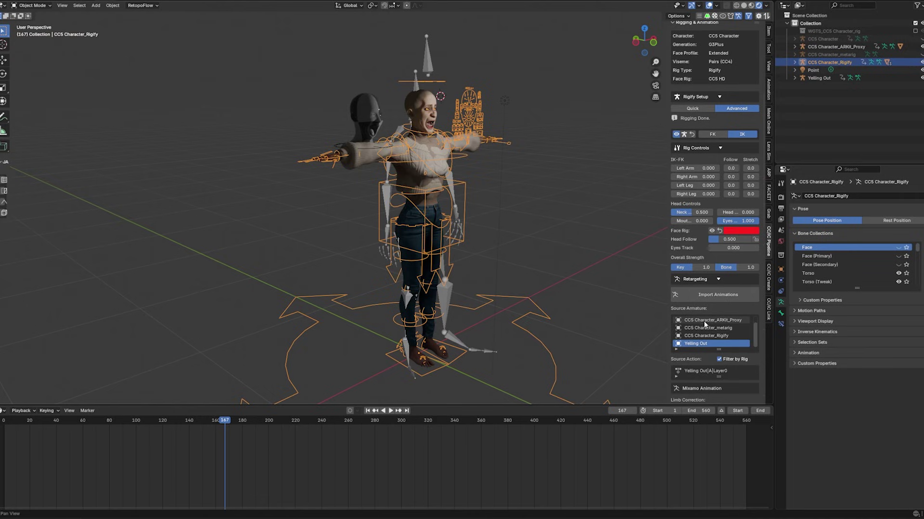
pyautogui.scroll(-6, 755, 349)
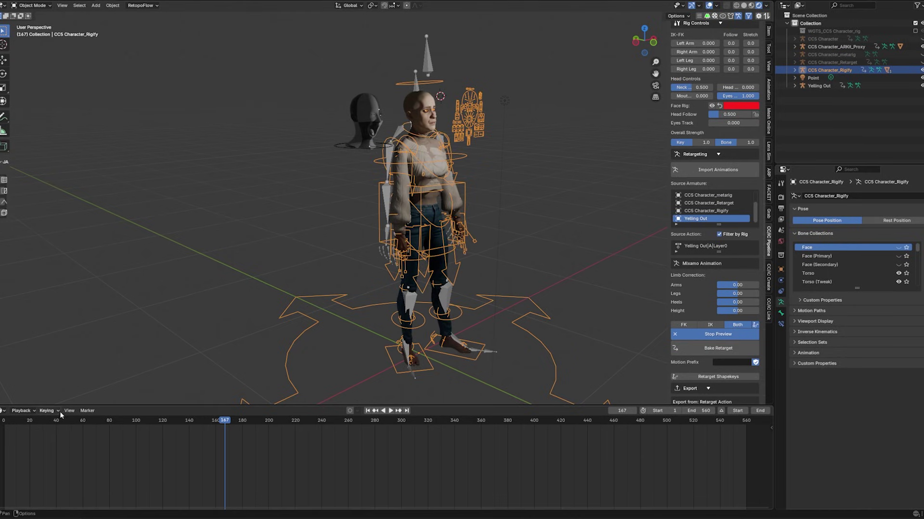
pyautogui.moveTo(36, 420); pyautogui.dragTo(368, 421)
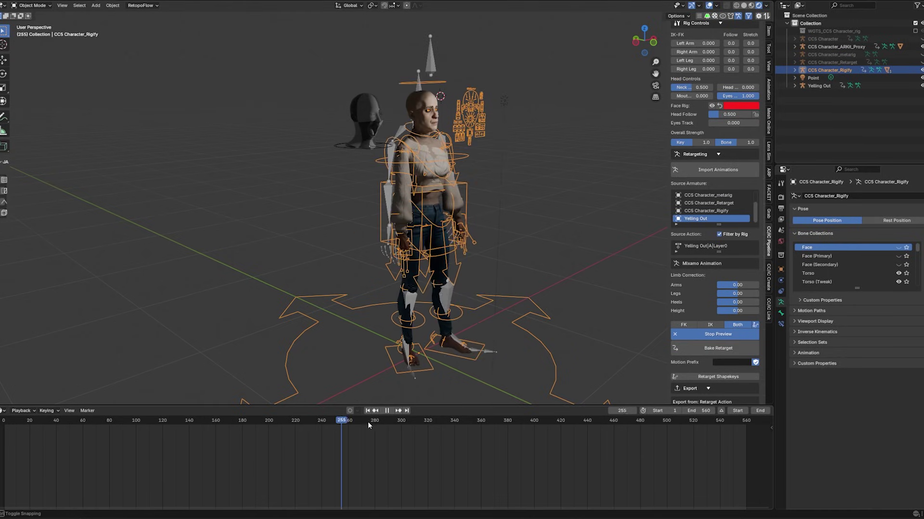
pyautogui.moveTo(283, 422); pyautogui.dragTo(175, 417)
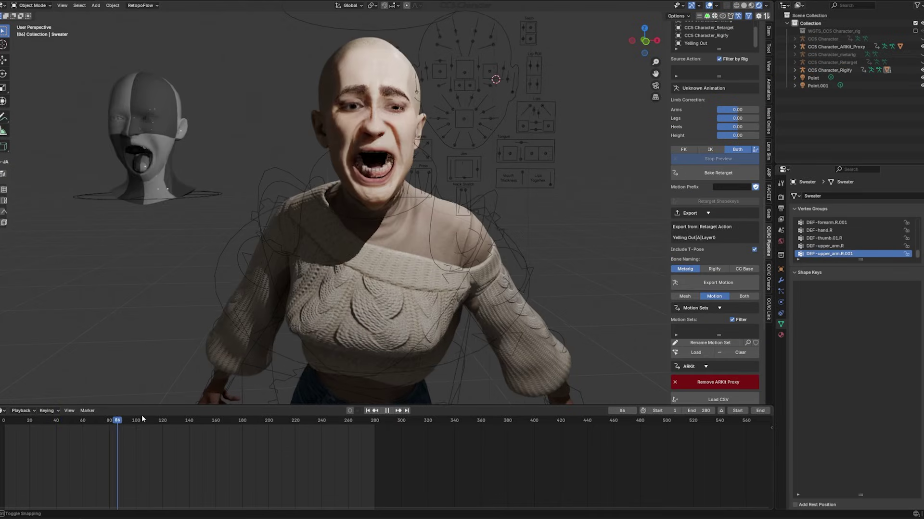
pyautogui.moveTo(141, 414); pyautogui.dragTo(208, 418)
pyautogui.scroll(3, 340, 92)
pyautogui.scroll(-3, 340, 92)
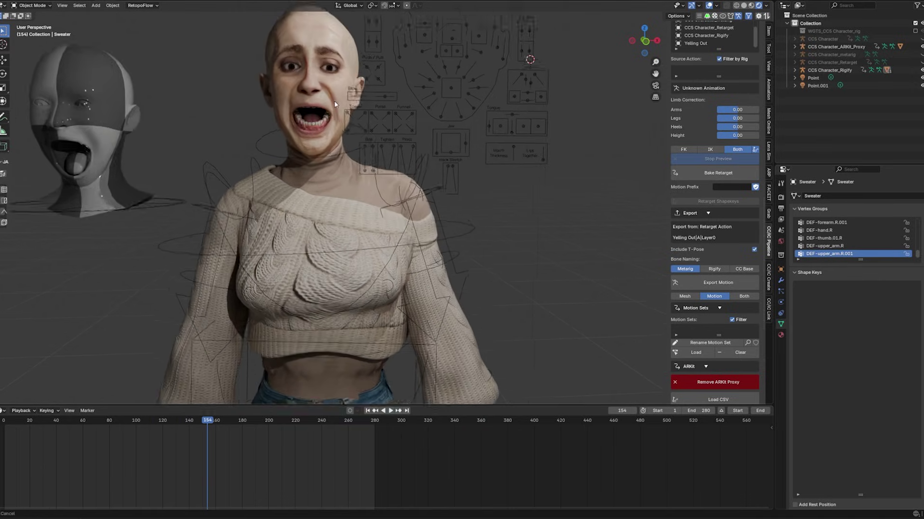
pyautogui.moveTo(204, 426); pyautogui.dragTo(52, 415)
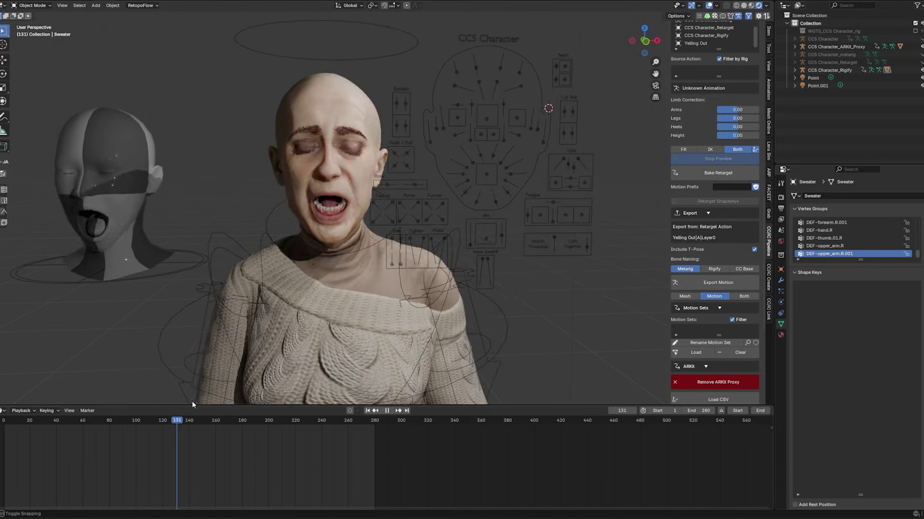
pyautogui.press('space')
pyautogui.moveTo(308, 148); pyautogui.dragTo(346, 222, button='middle')
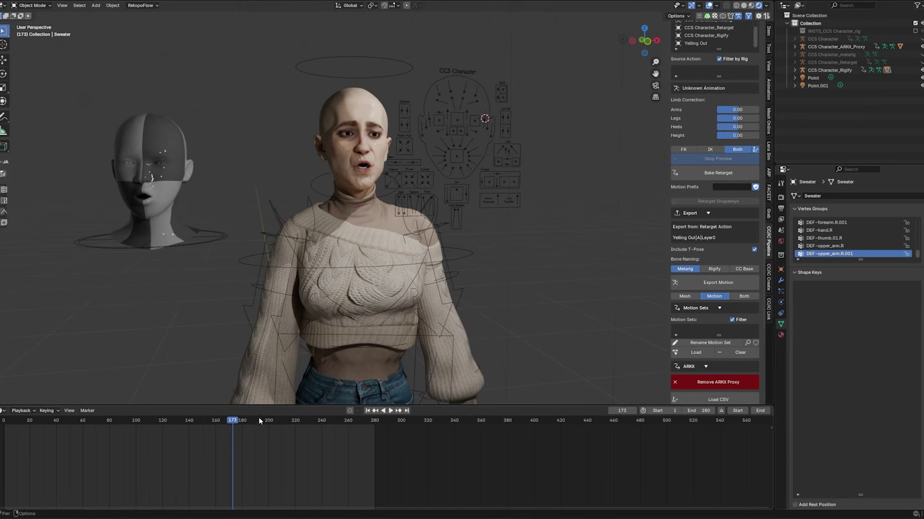
pyautogui.moveTo(228, 423); pyautogui.dragTo(35, 422)
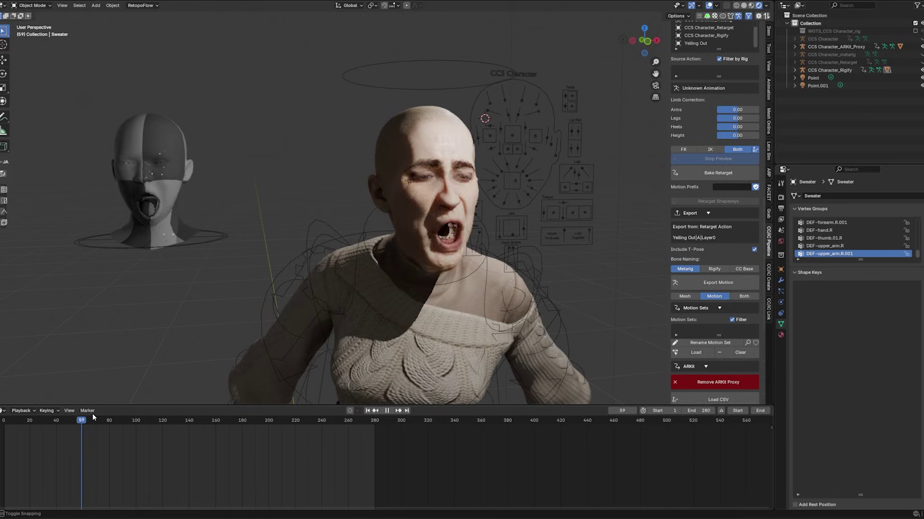
pyautogui.press('space')
pyautogui.press('space')
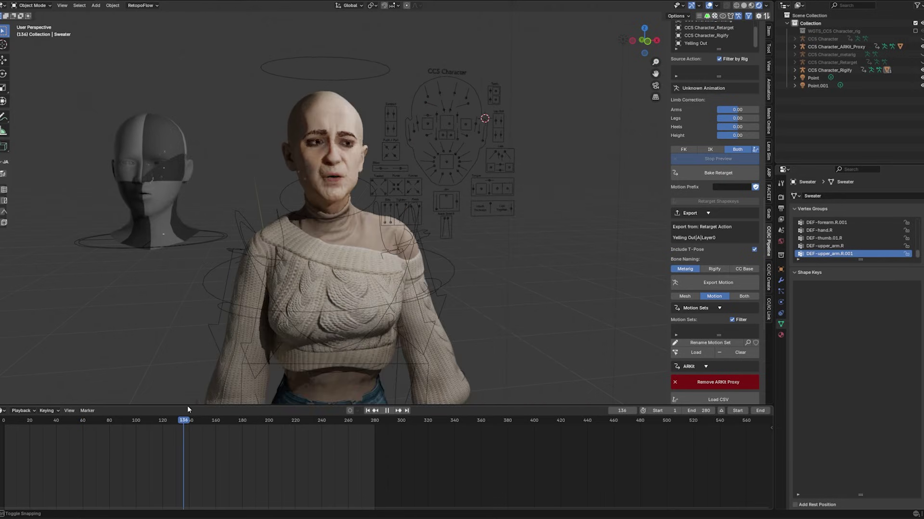
pyautogui.press('space')
pyautogui.click(55, 421)
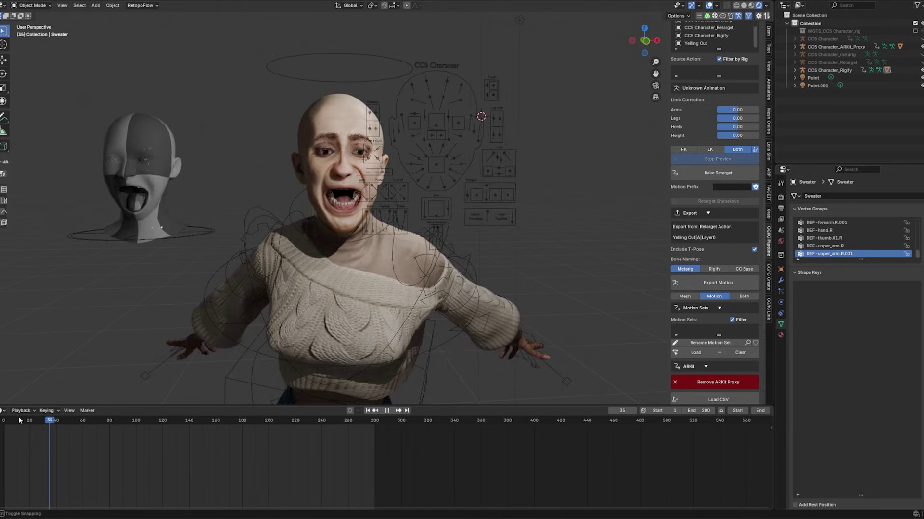
pyautogui.moveTo(56, 422); pyautogui.dragTo(9, 421)
pyautogui.click(56, 422)
pyautogui.press('space')
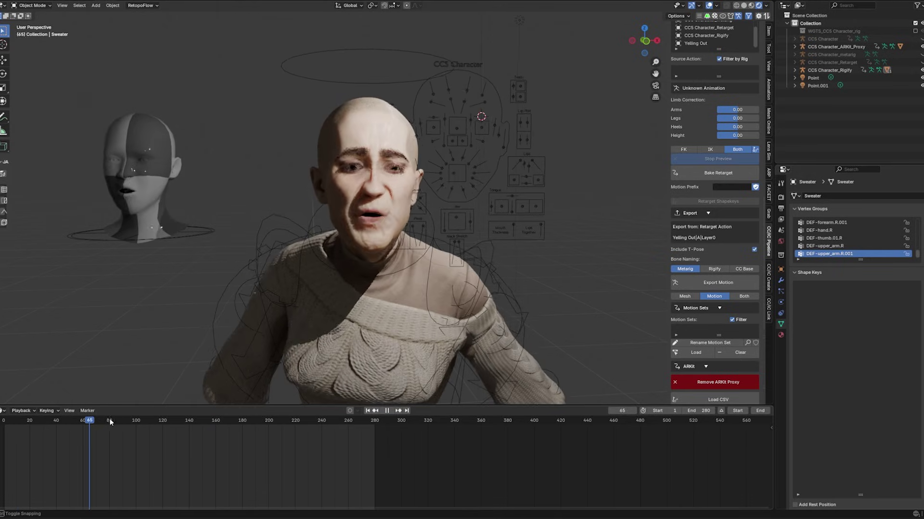
pyautogui.press('space')
pyautogui.scroll(2, 283, 367)
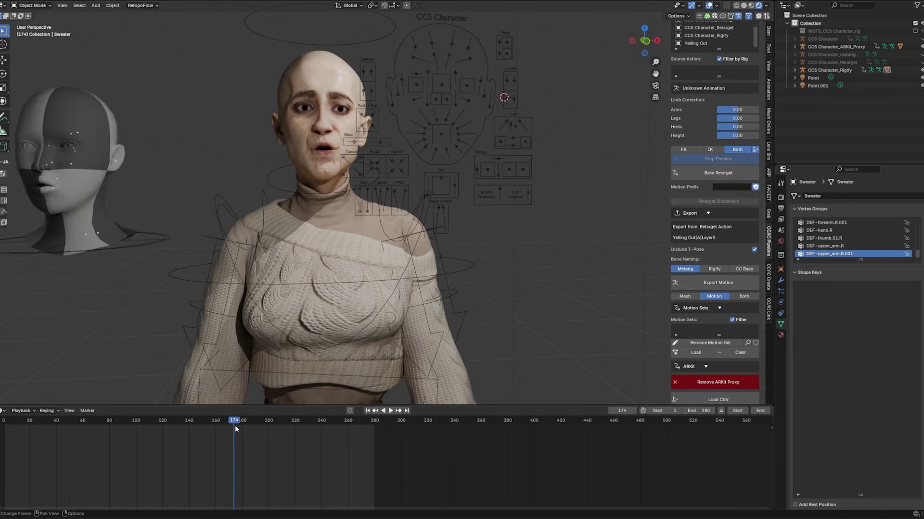